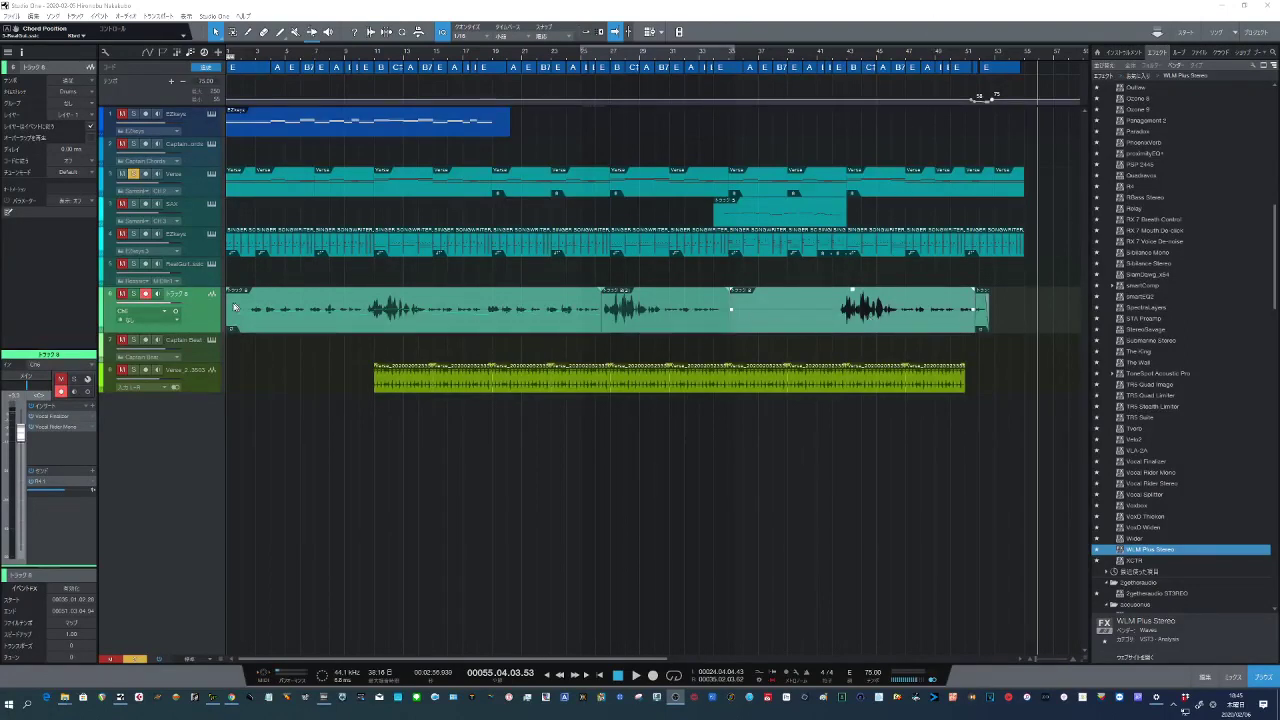
Step: Delete the first event on the Verse track
click(236, 188)
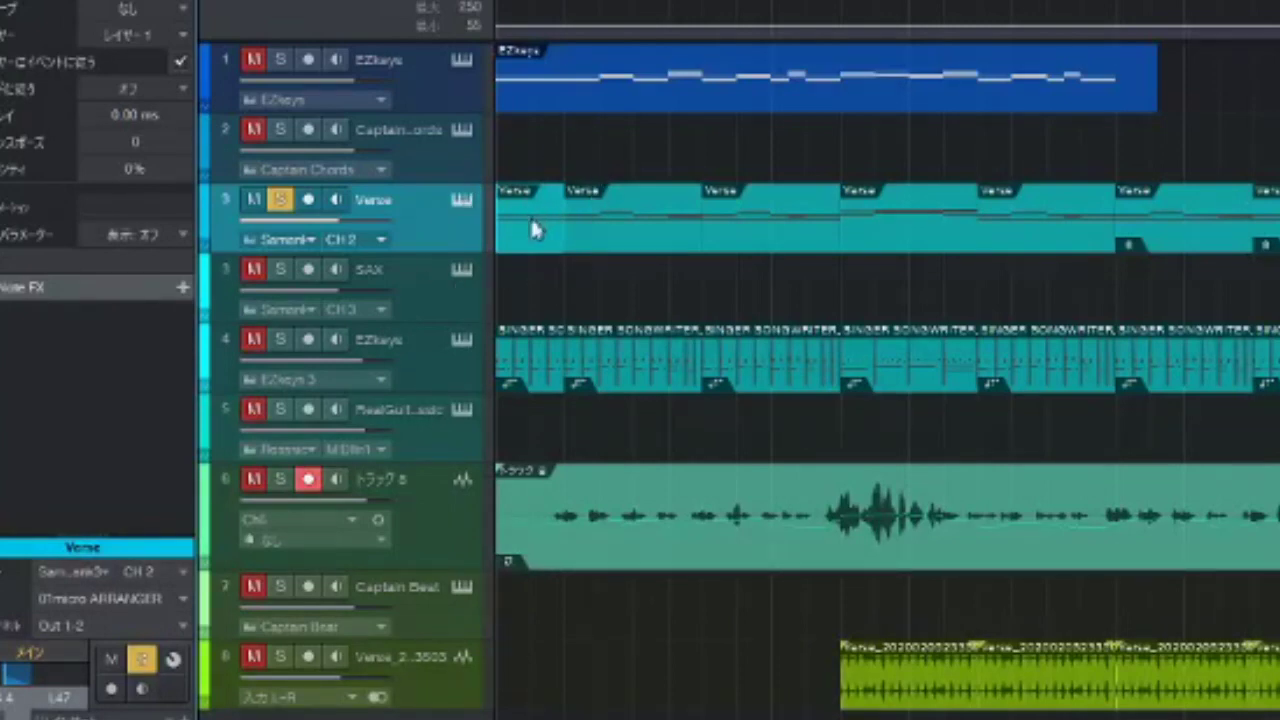
key(Delete)
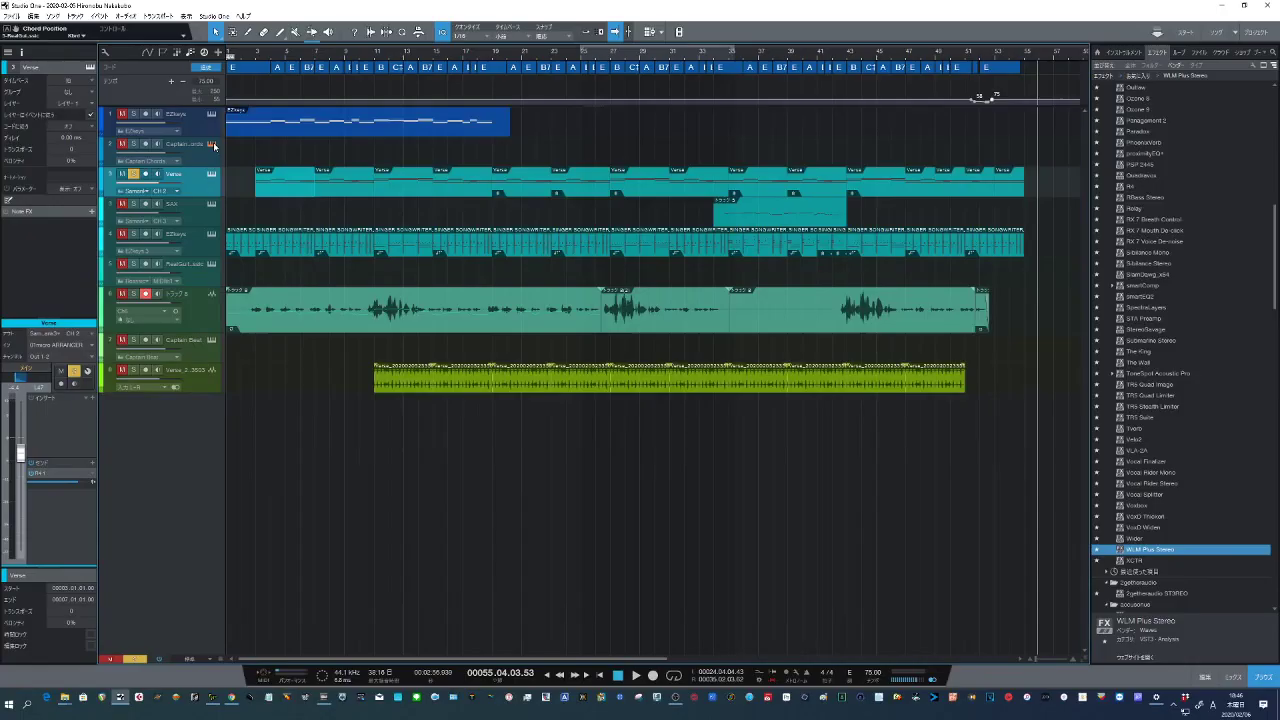
Step: Try a V (G maj) chord as the third chord in Captain Chords and remove it again
click(212, 145)
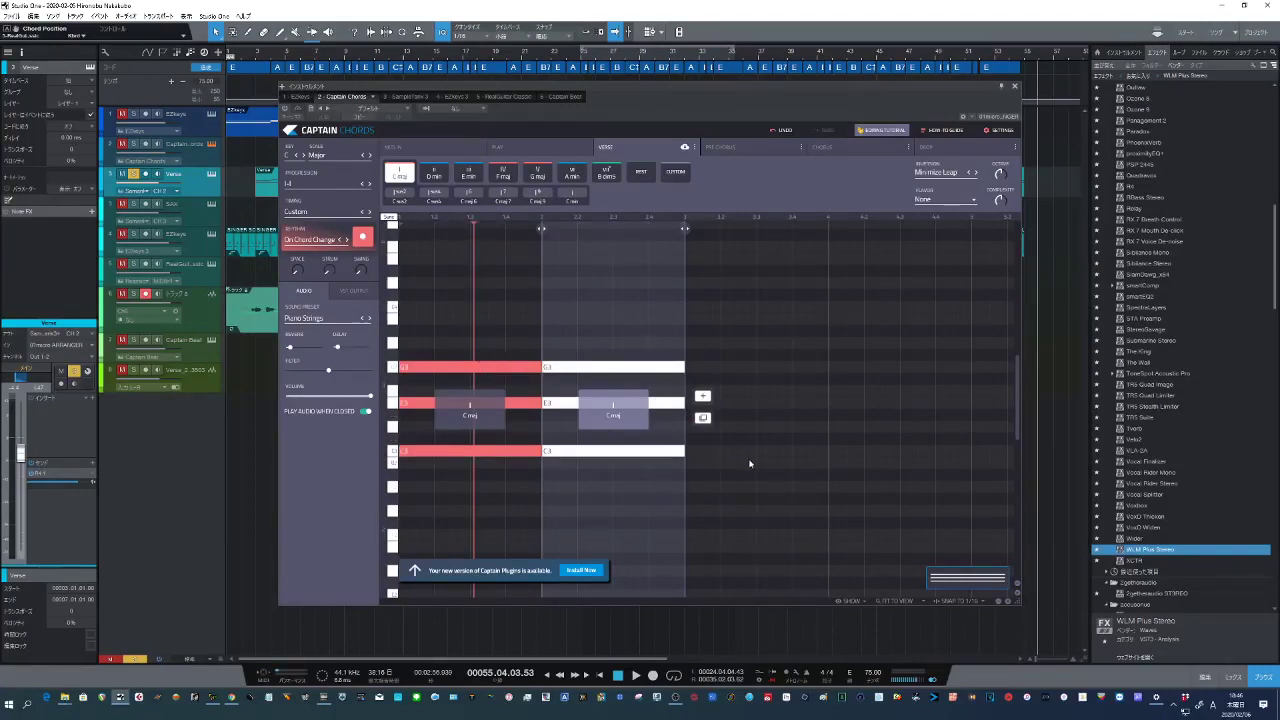
click(703, 396)
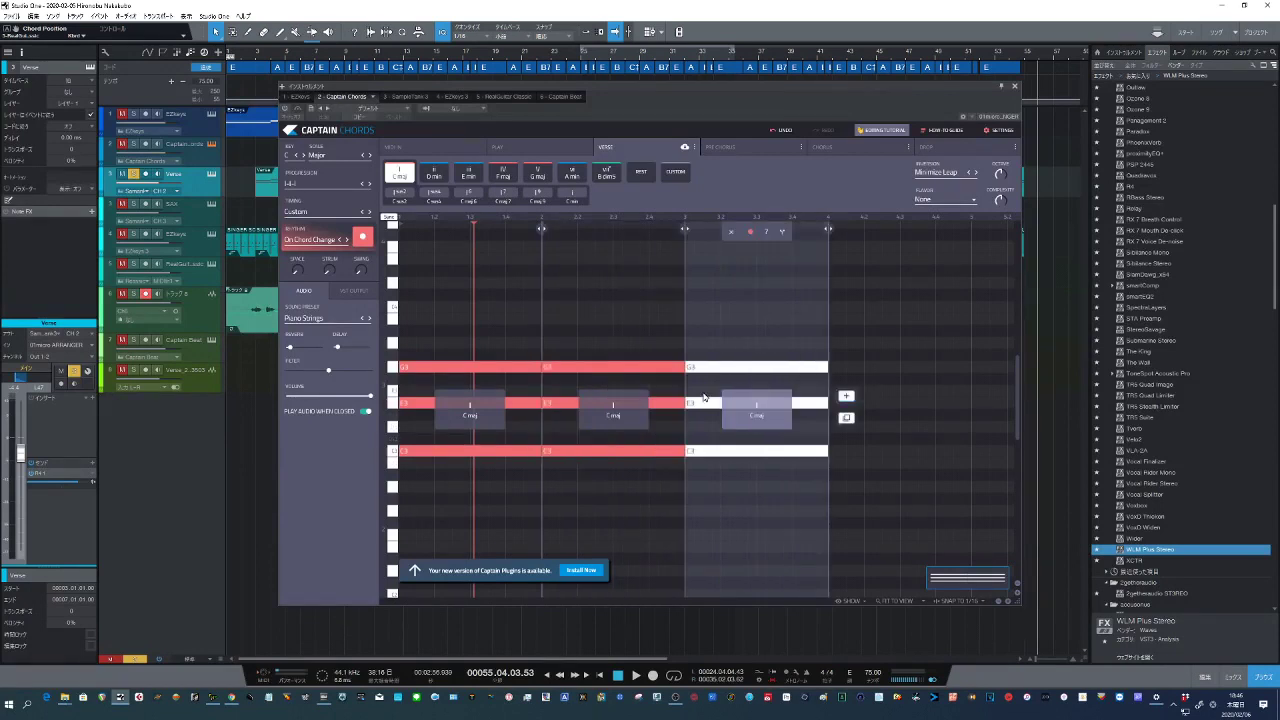
click(538, 170)
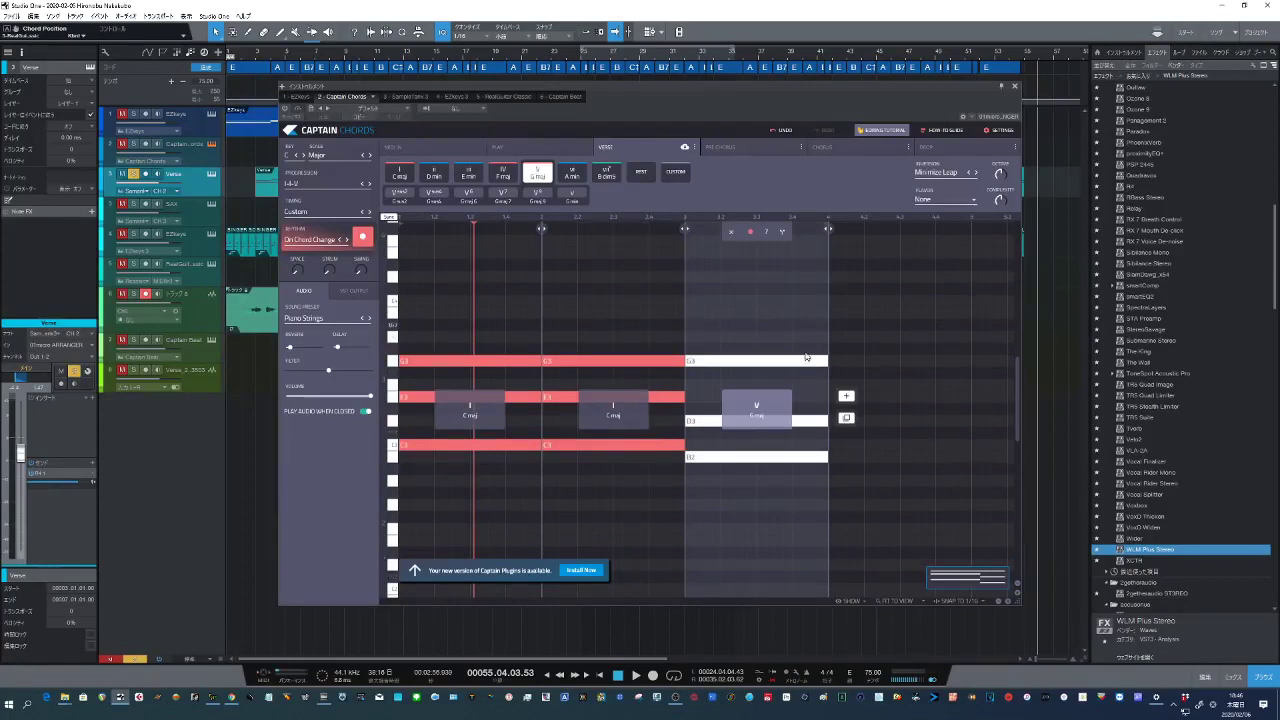
click(730, 232)
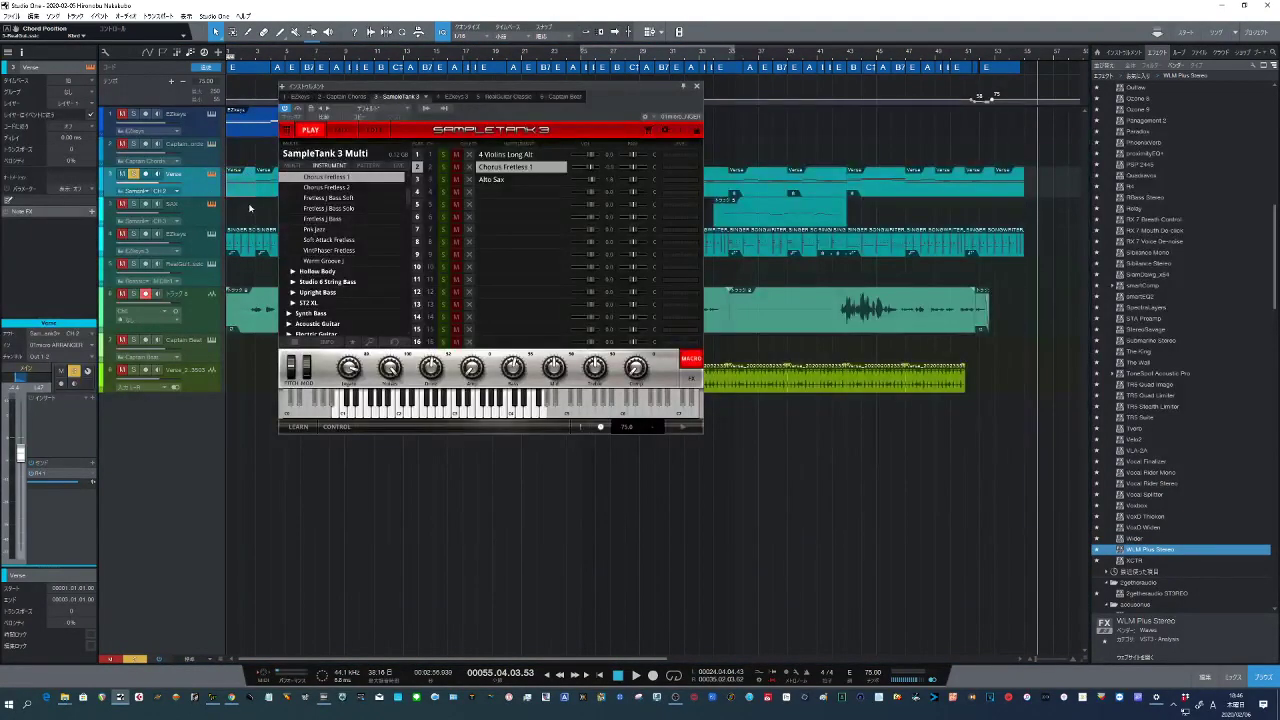
Step: Transpose all notes of the two-bar event at the start of the Verse track up four semitones in the note editor
click(696, 86)
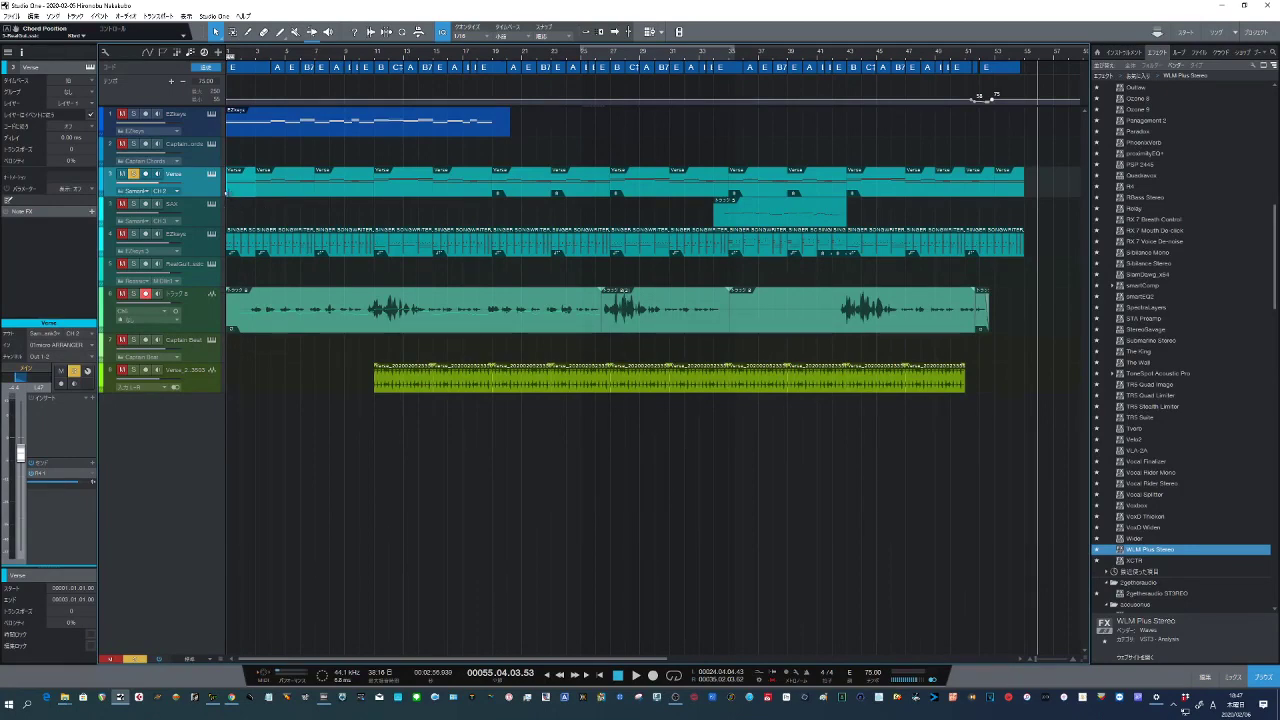
double_click(236, 190)
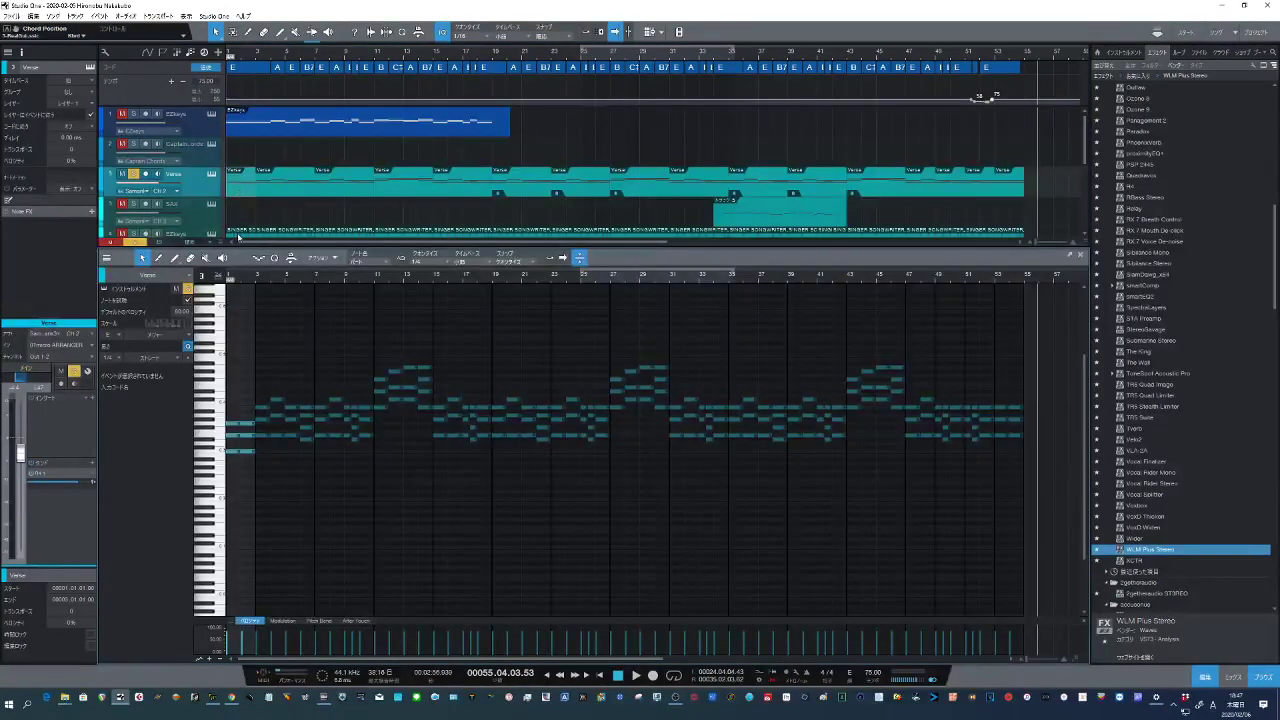
drag(237, 280, 337, 314)
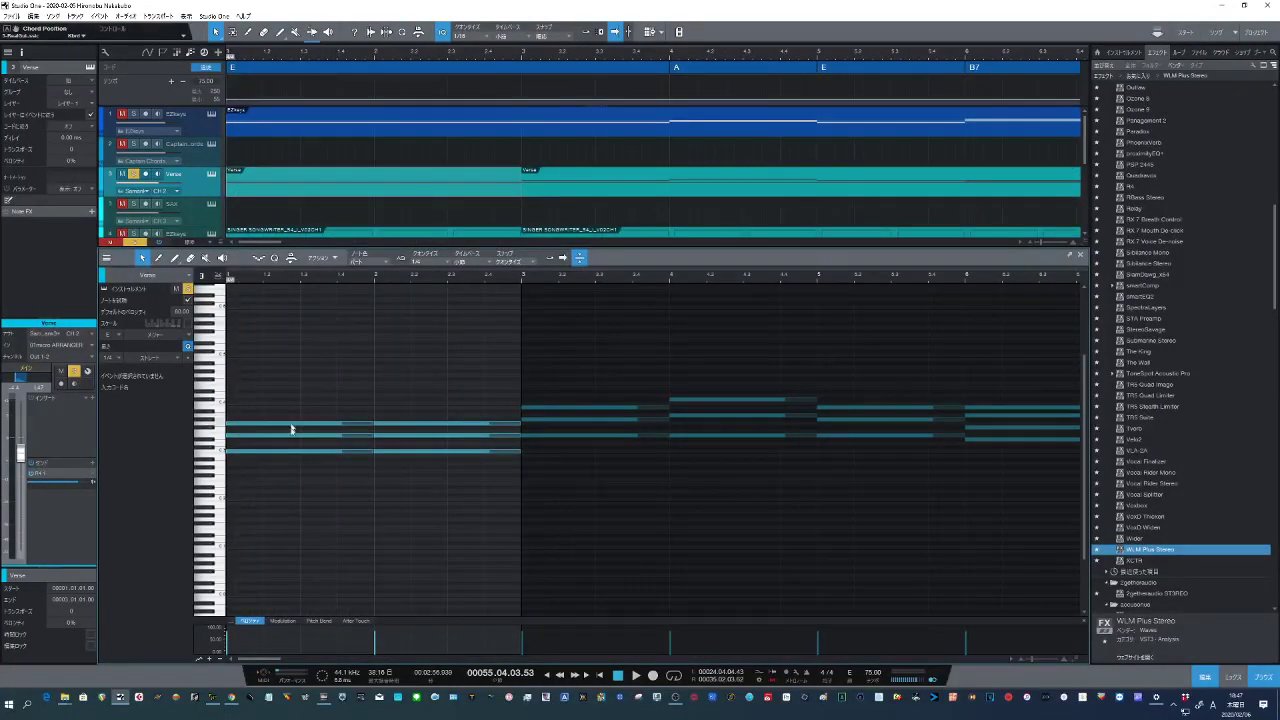
drag(303, 362, 429, 486)
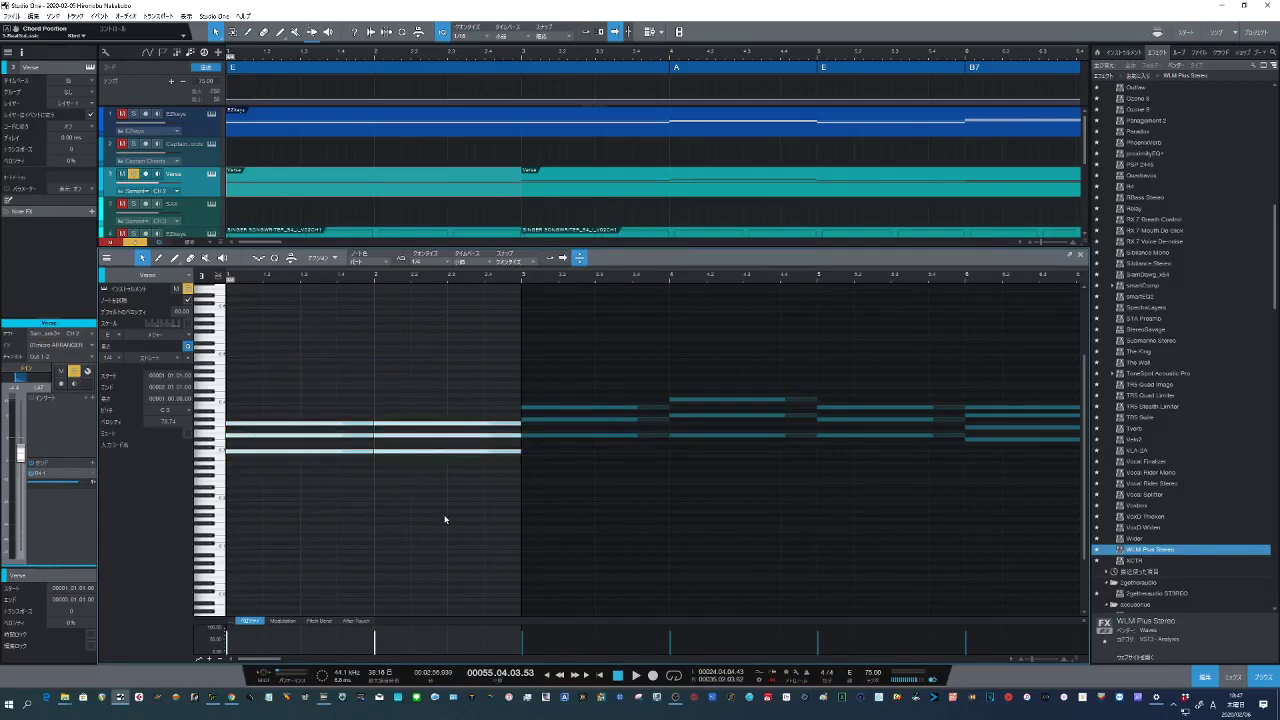
key(Up)
key(Up)
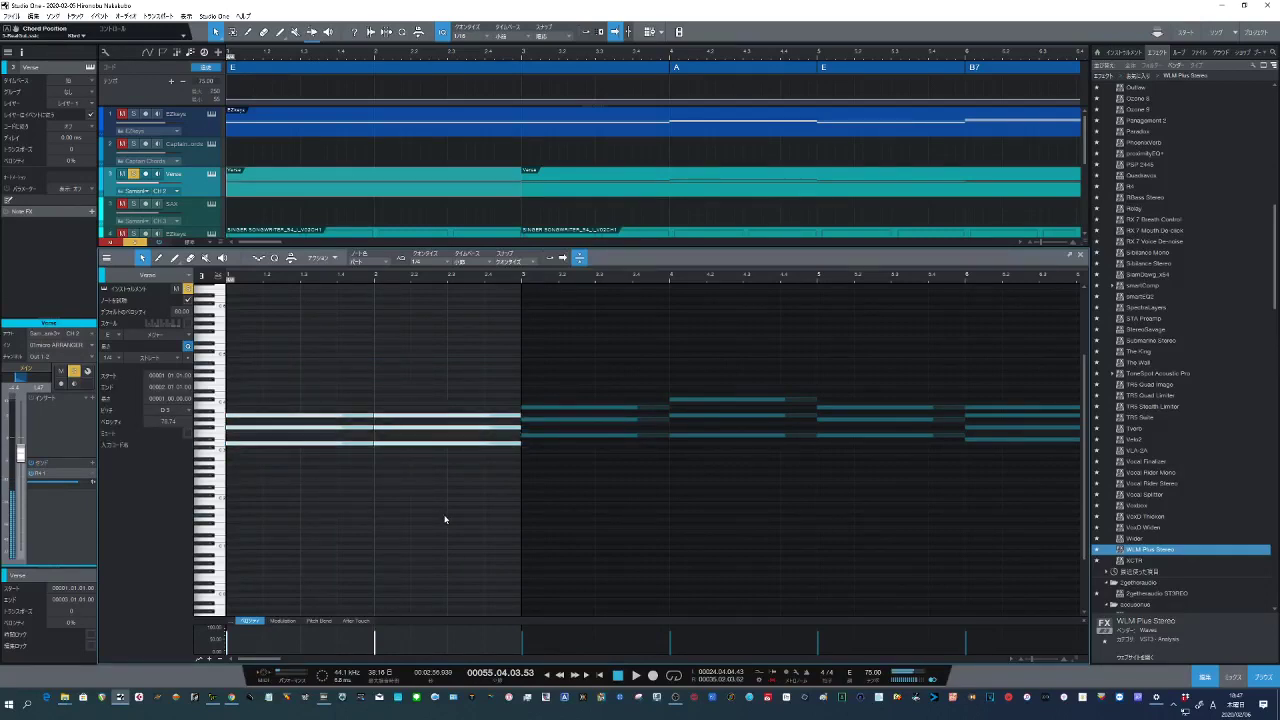
key(Up)
key(Up)
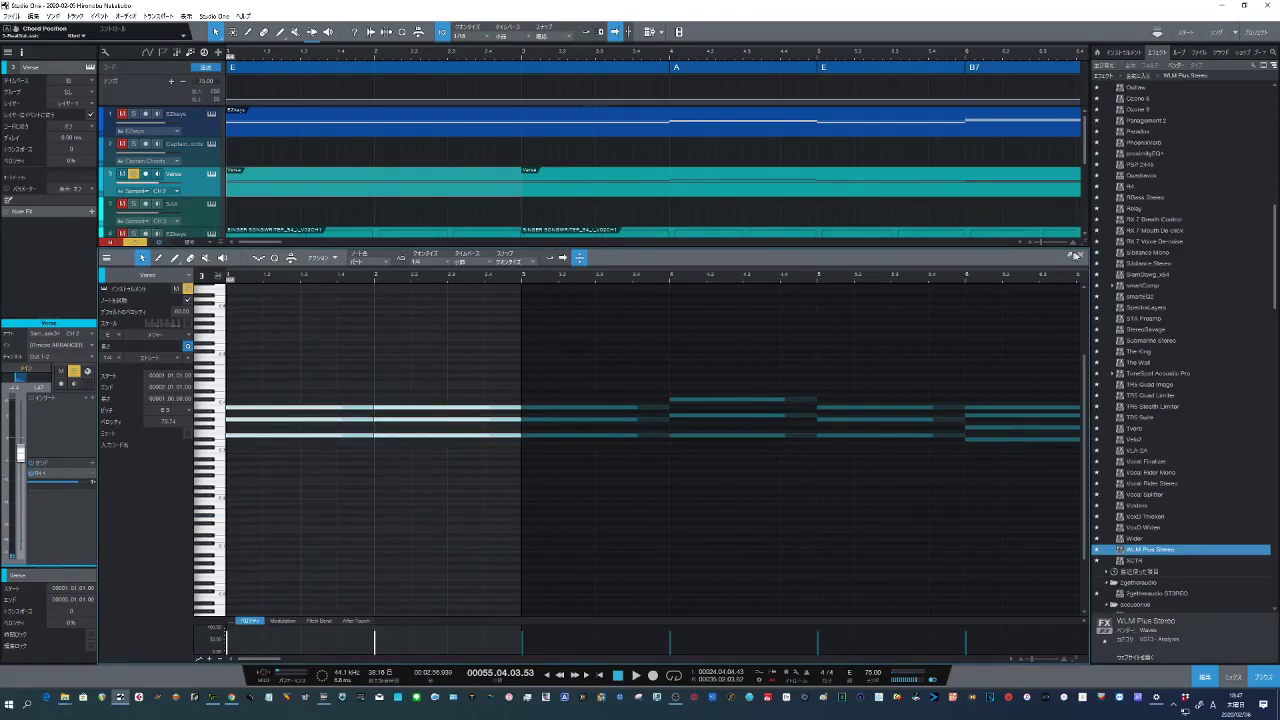
click(1080, 256)
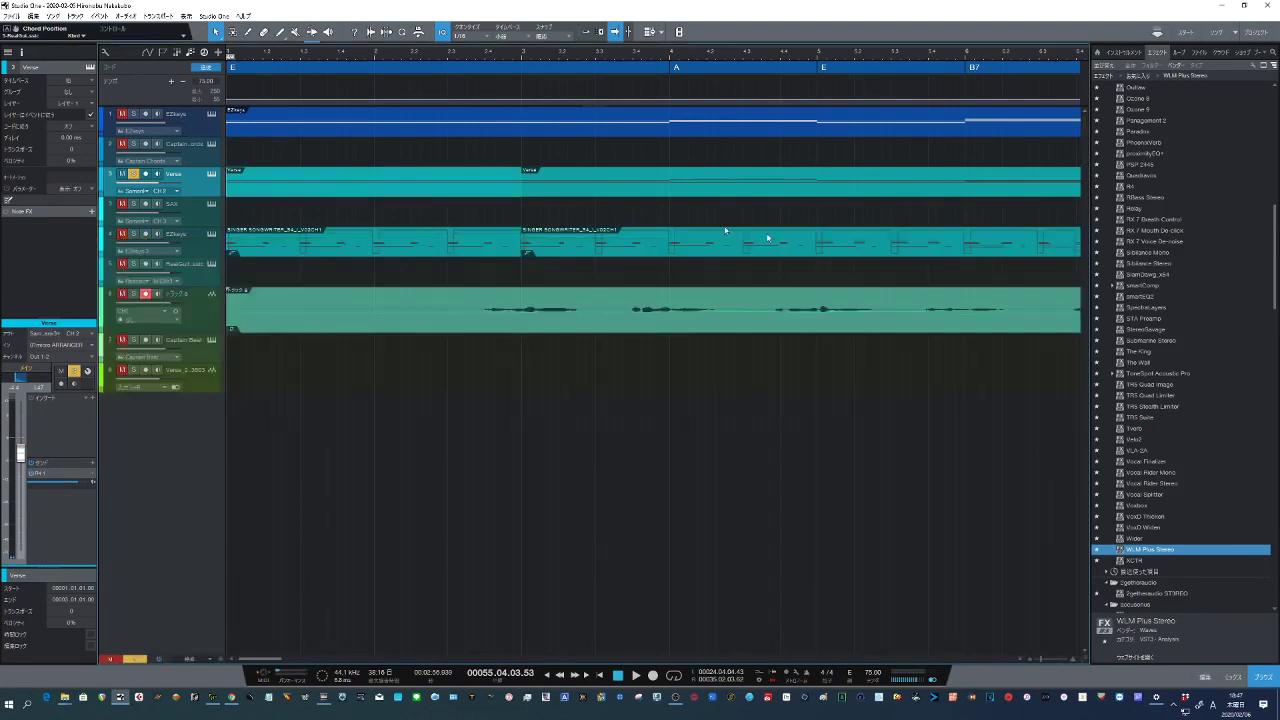
Step: Check the Captain Chords progression and the SampleTank 3 instrument parts used by the Verse and SAX tracks
scroll(410, 50, down, 5)
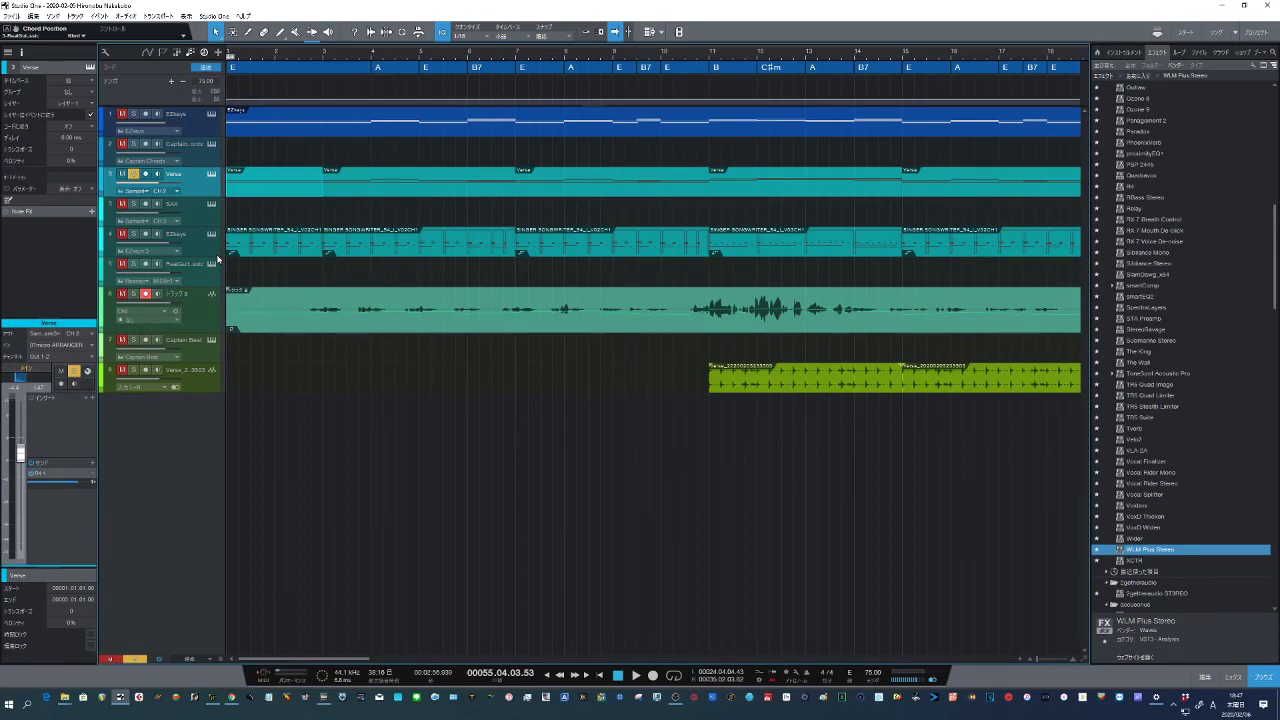
click(211, 145)
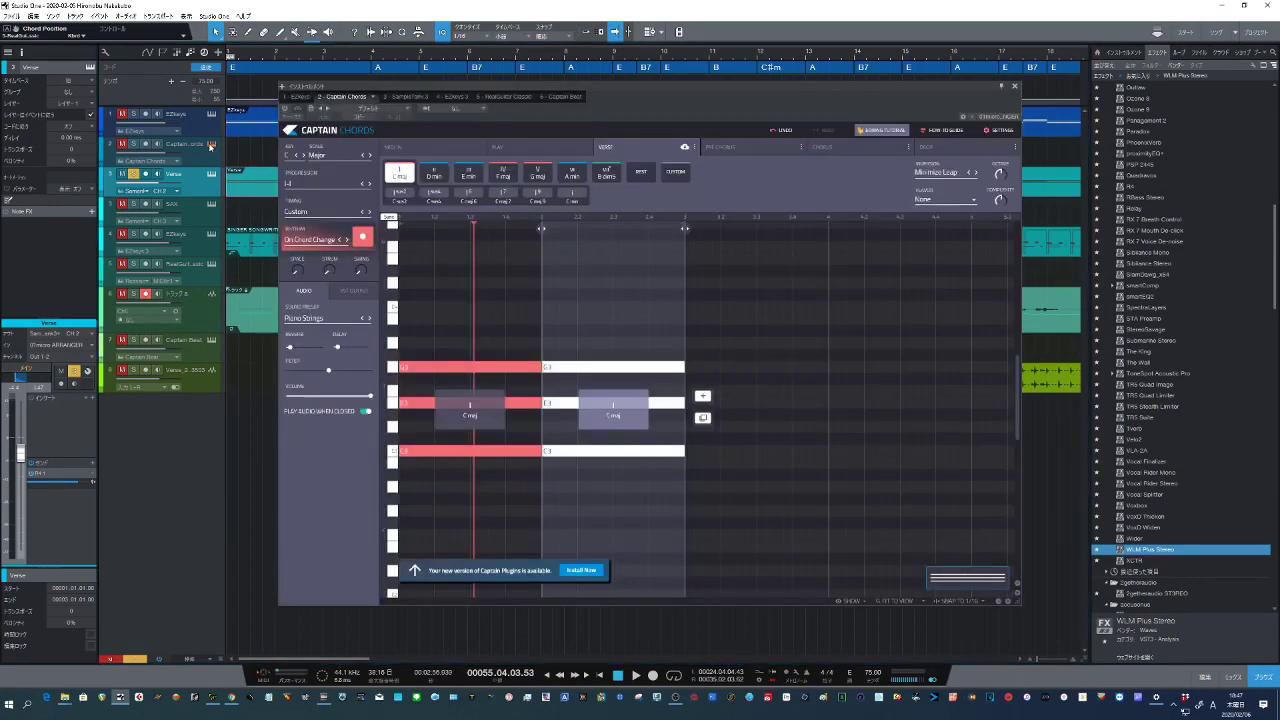
click(212, 146)
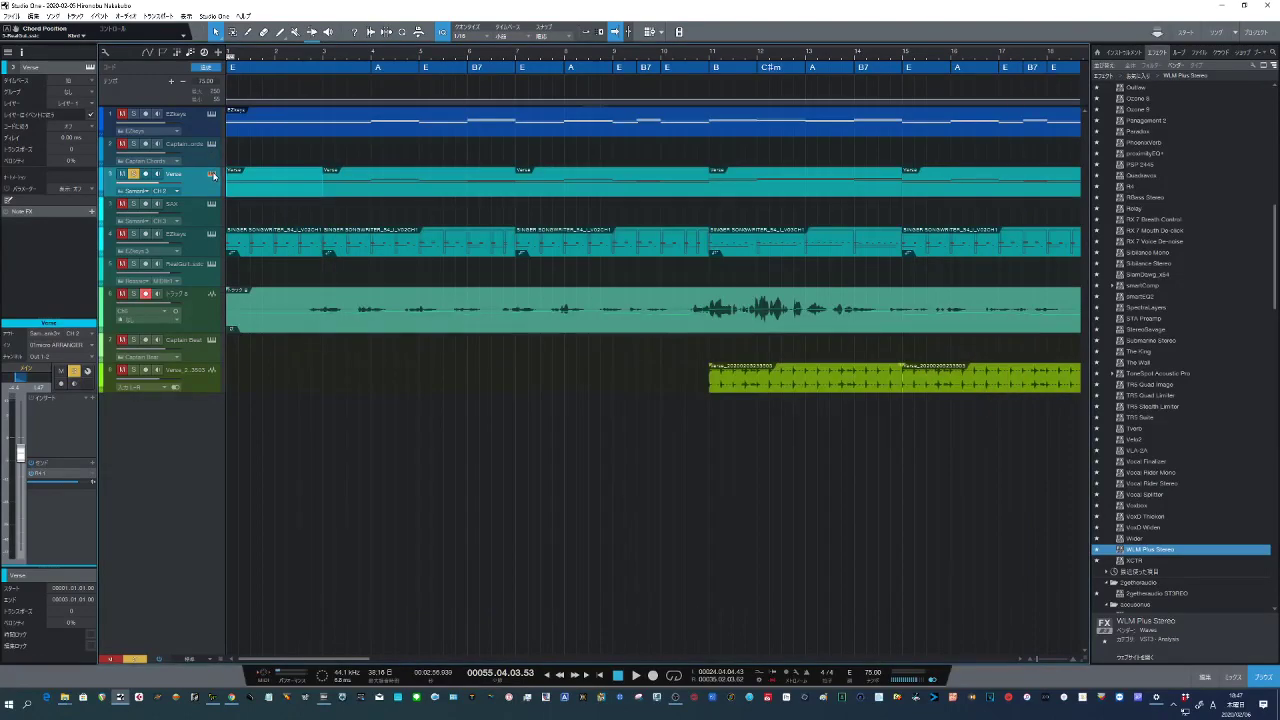
click(212, 174)
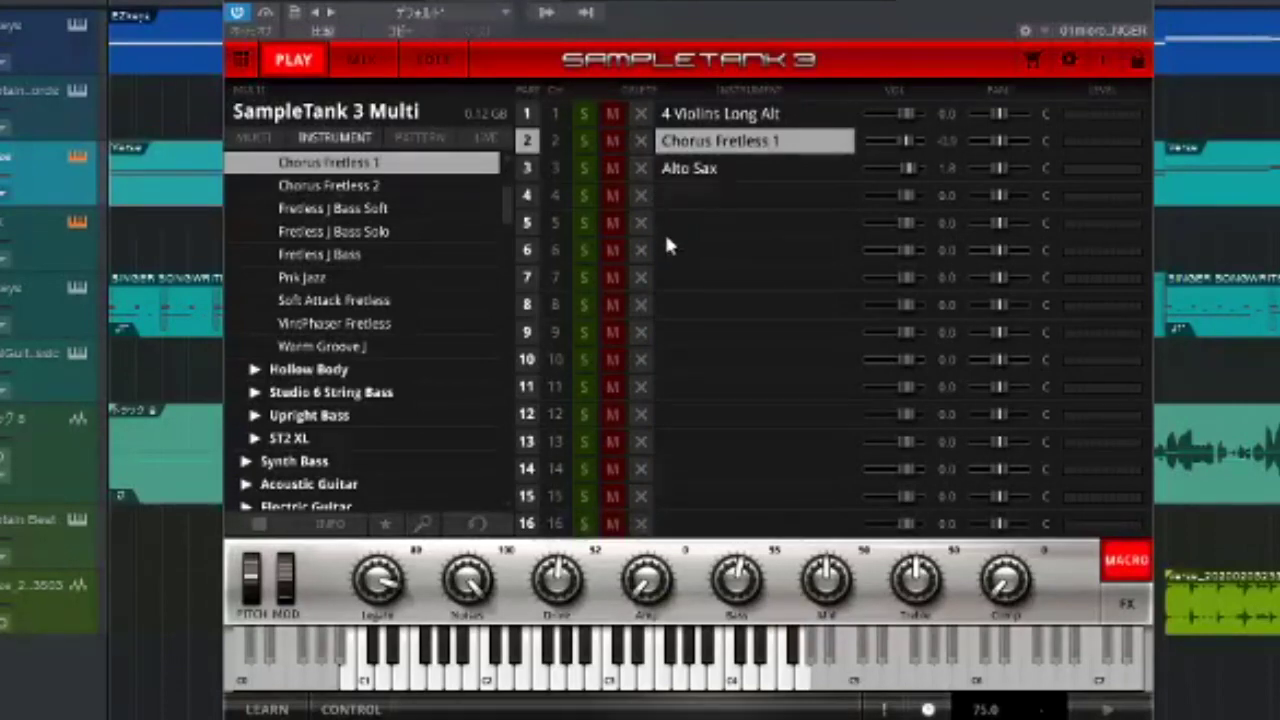
click(700, 170)
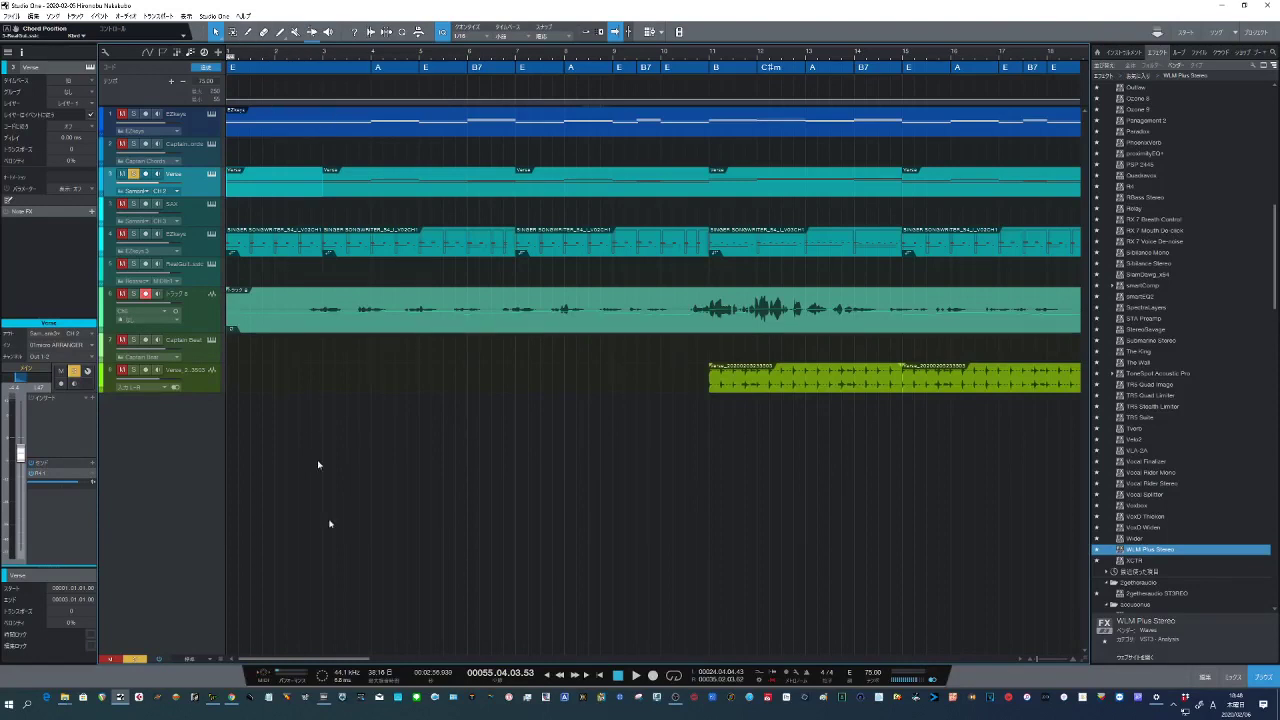
Step: Play the soloed Verse track from the start of the song and stop playback
click(635, 676)
click(602, 676)
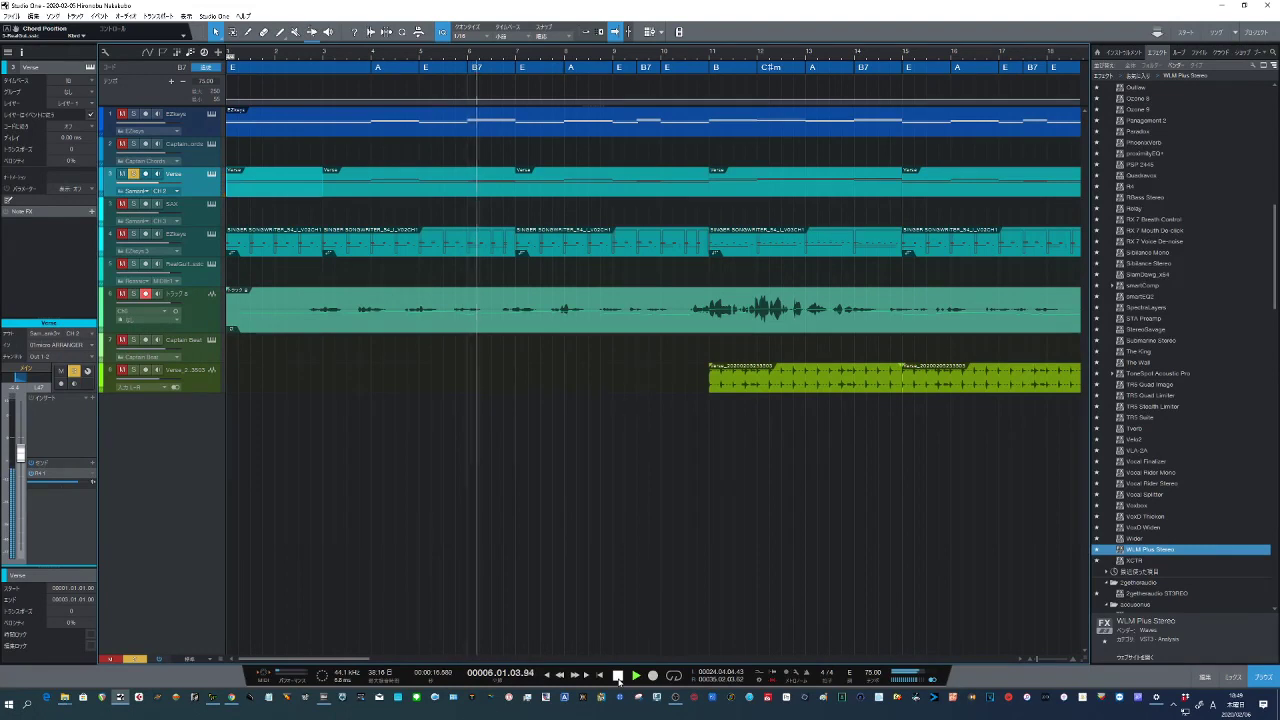
click(618, 677)
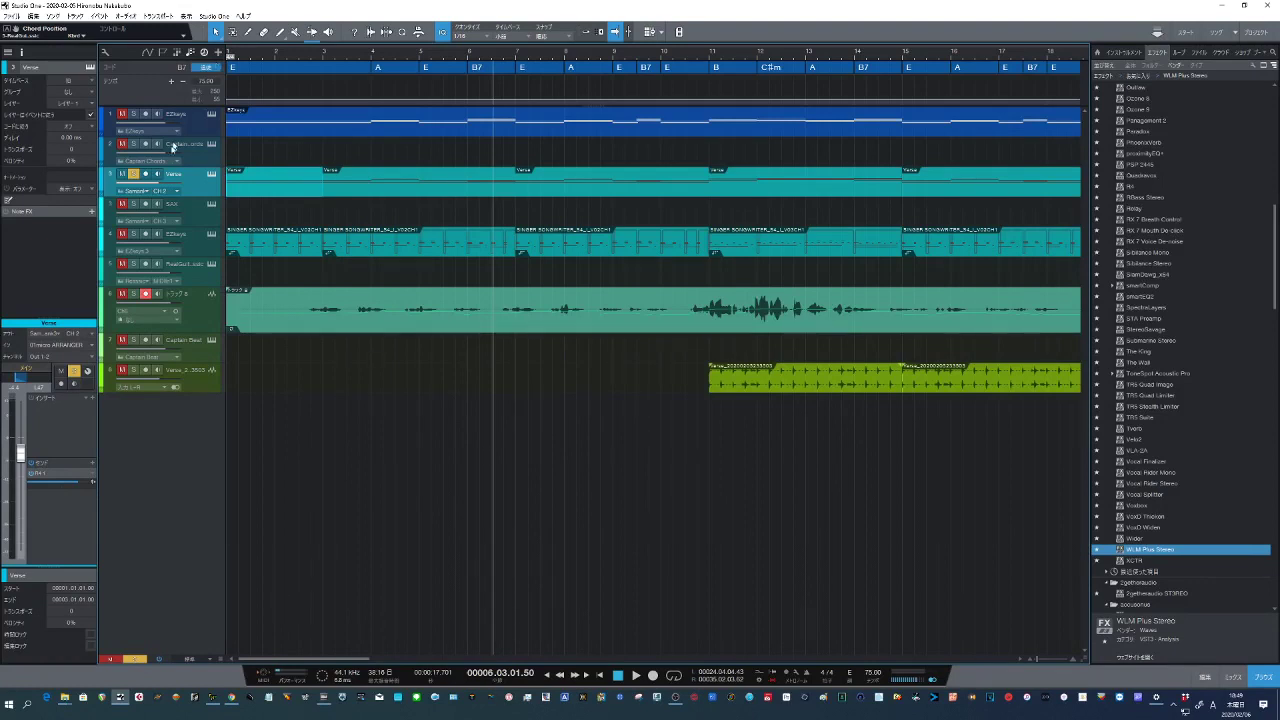
Step: Solo the track 4 EZkeys piano and audition Variation 02 and Variation 03 of the Seldomly Sad intro in its MIDI browser
click(146, 233)
click(211, 234)
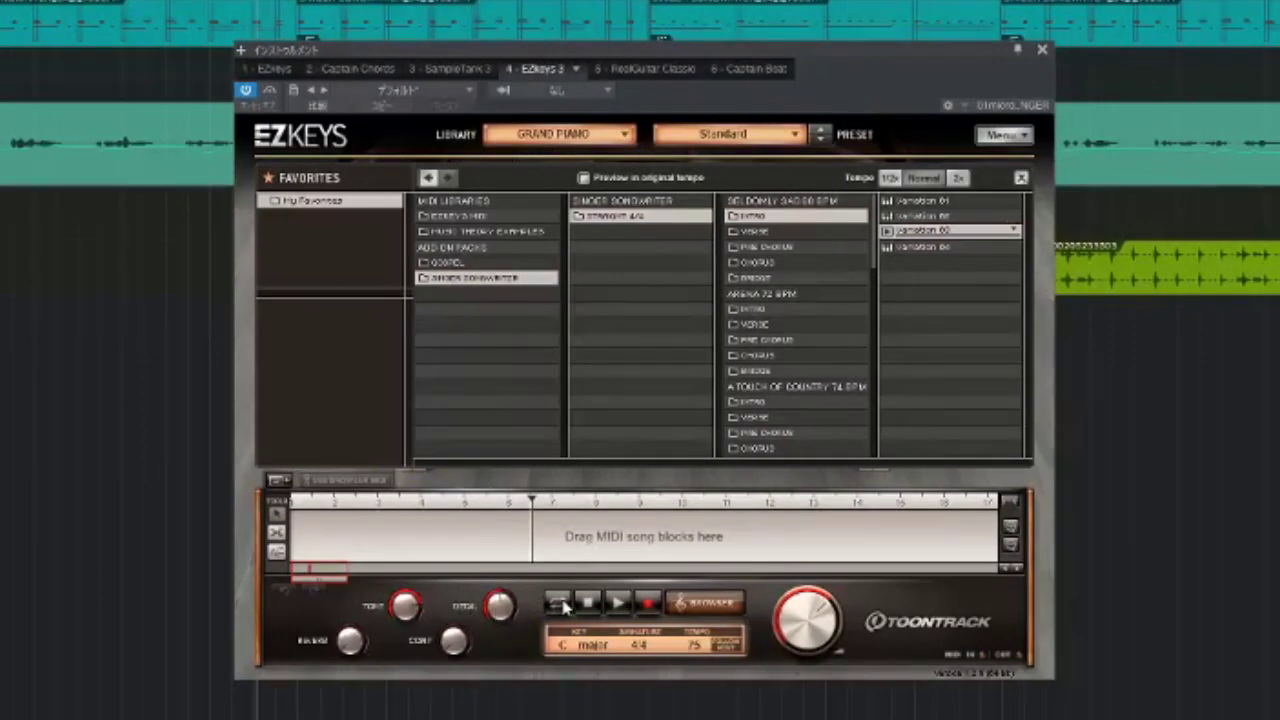
click(705, 604)
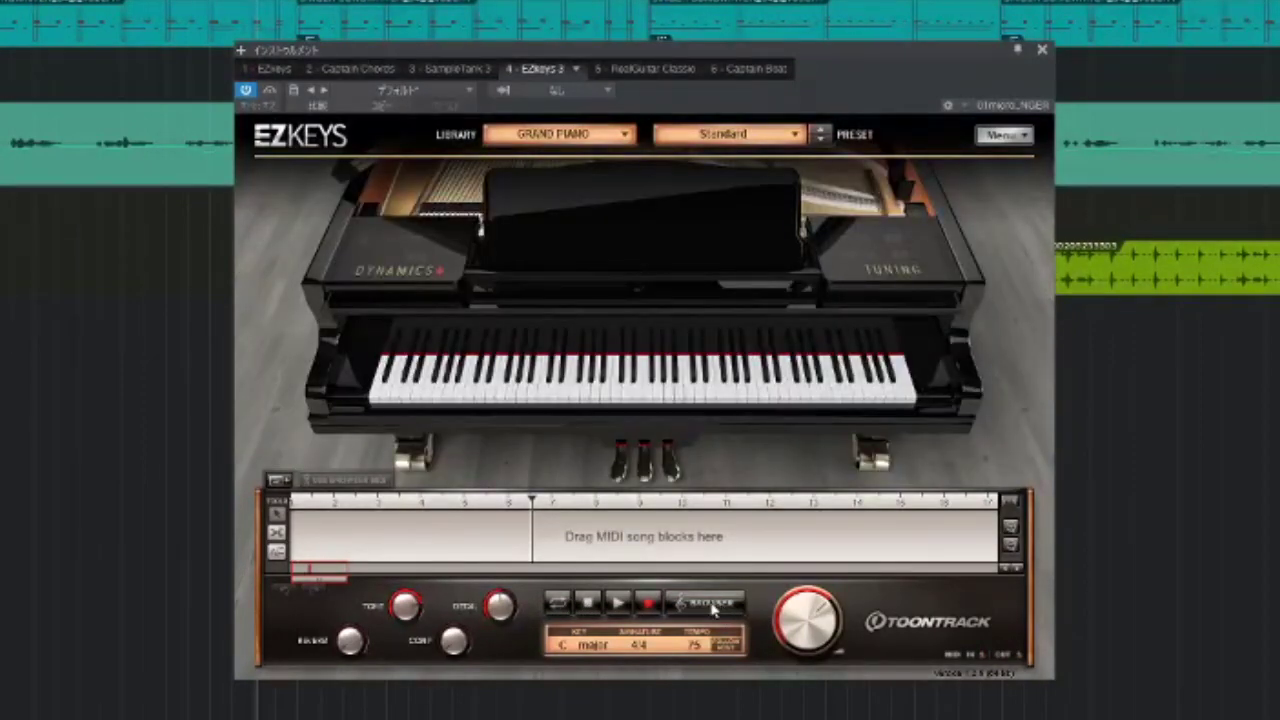
click(714, 607)
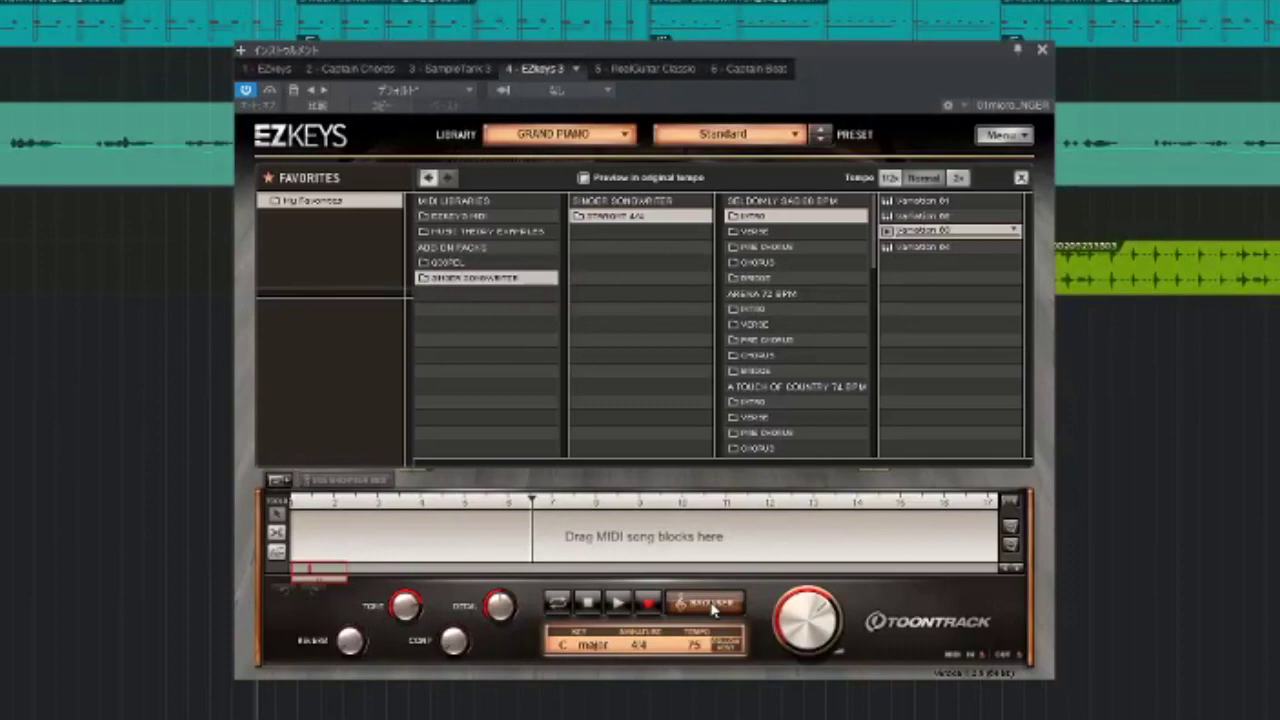
click(890, 216)
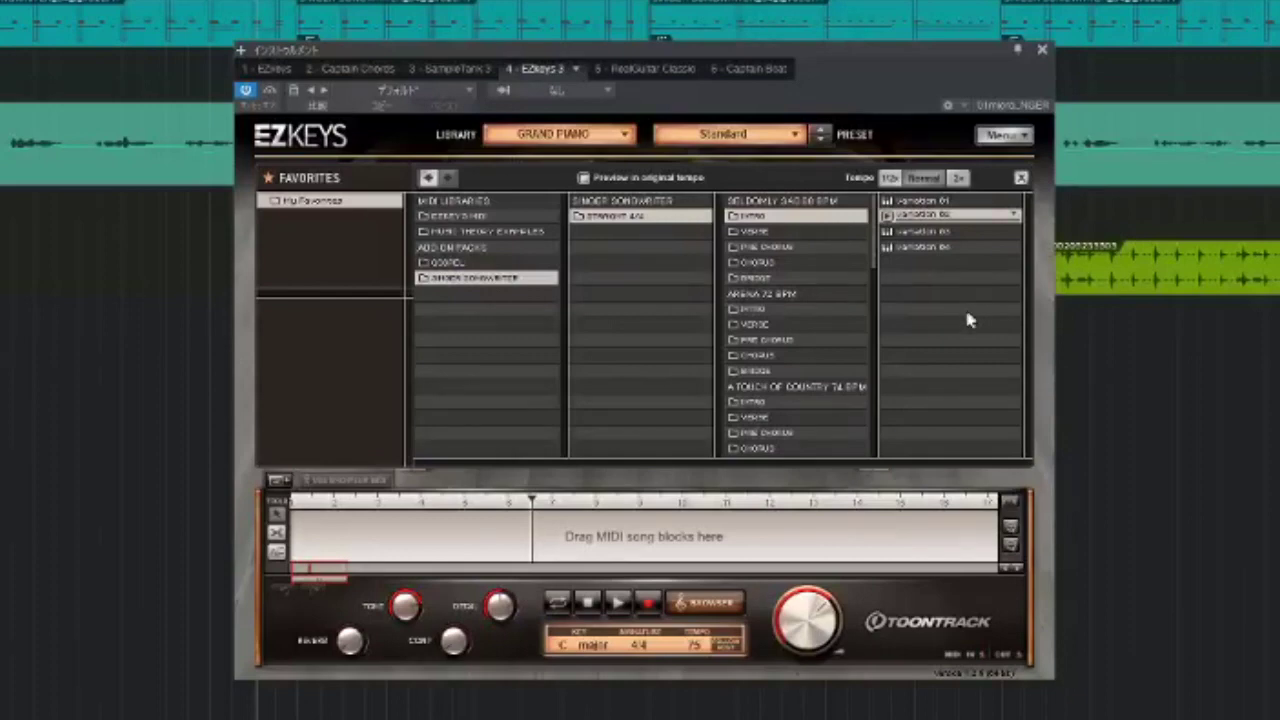
click(887, 233)
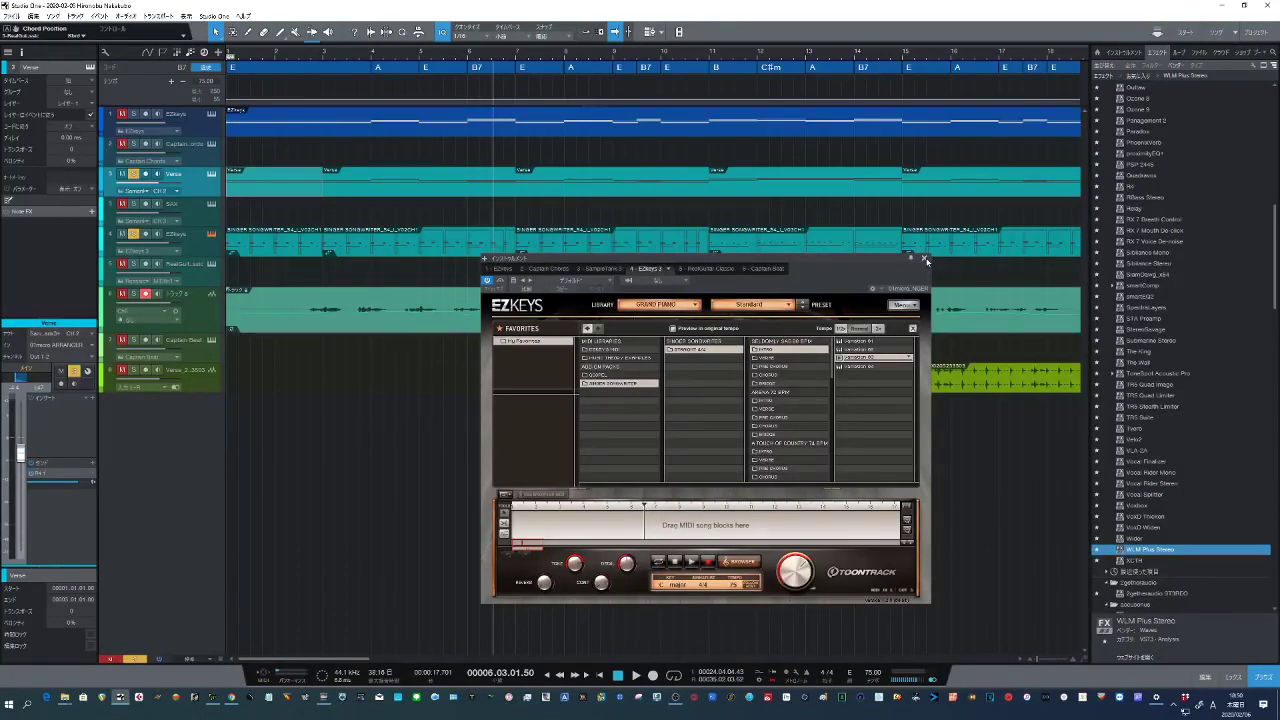
click(925, 261)
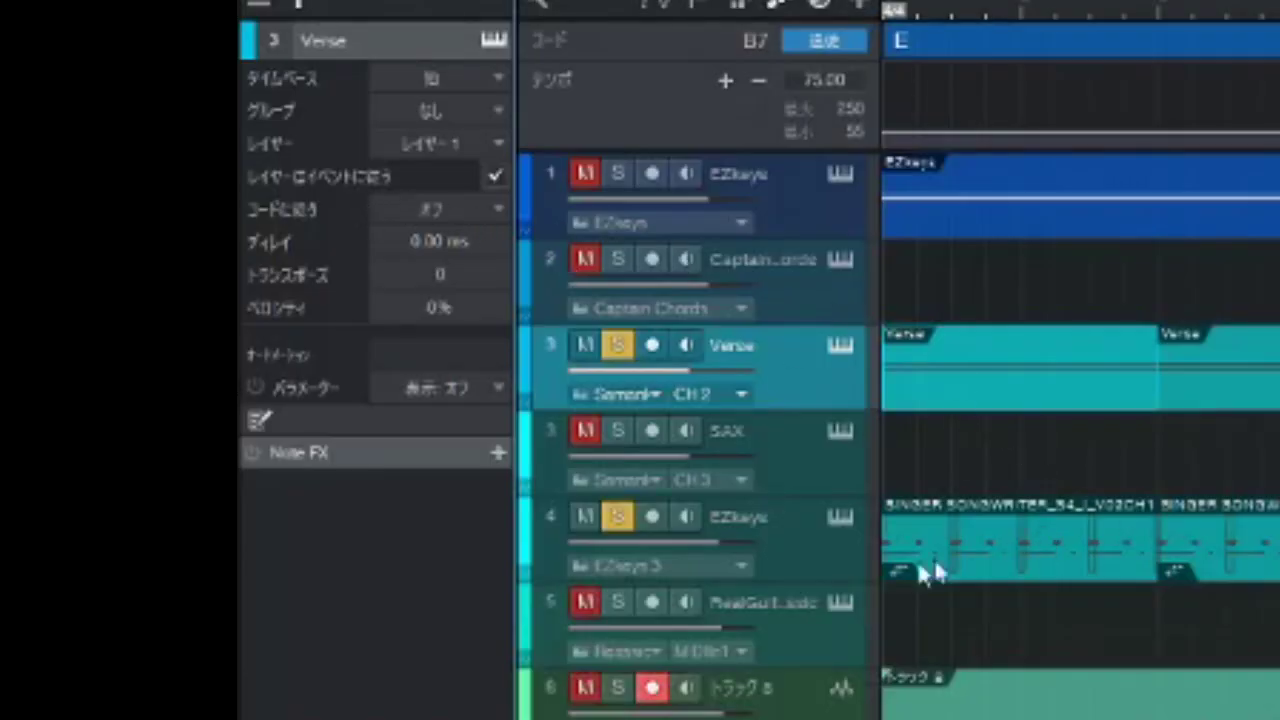
Step: Play the soloed Verse and EZkeys tracks together from the start of the song and stop playback
click(826, 563)
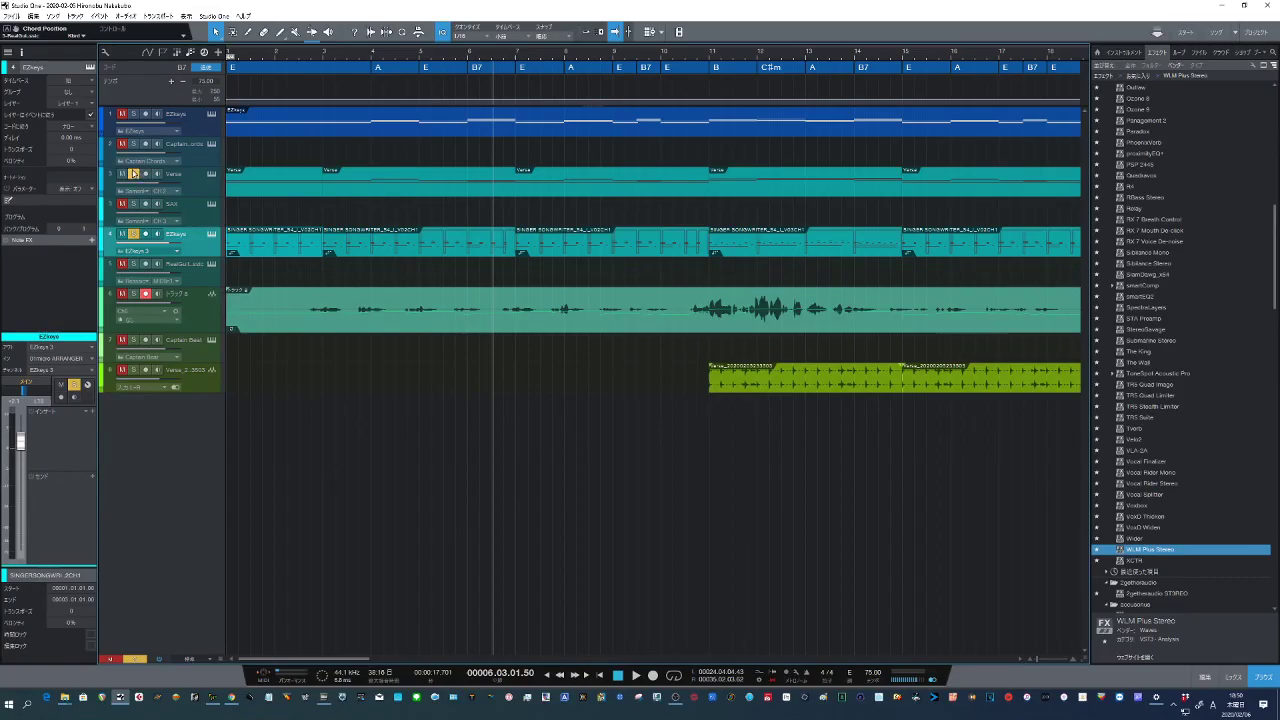
click(598, 675)
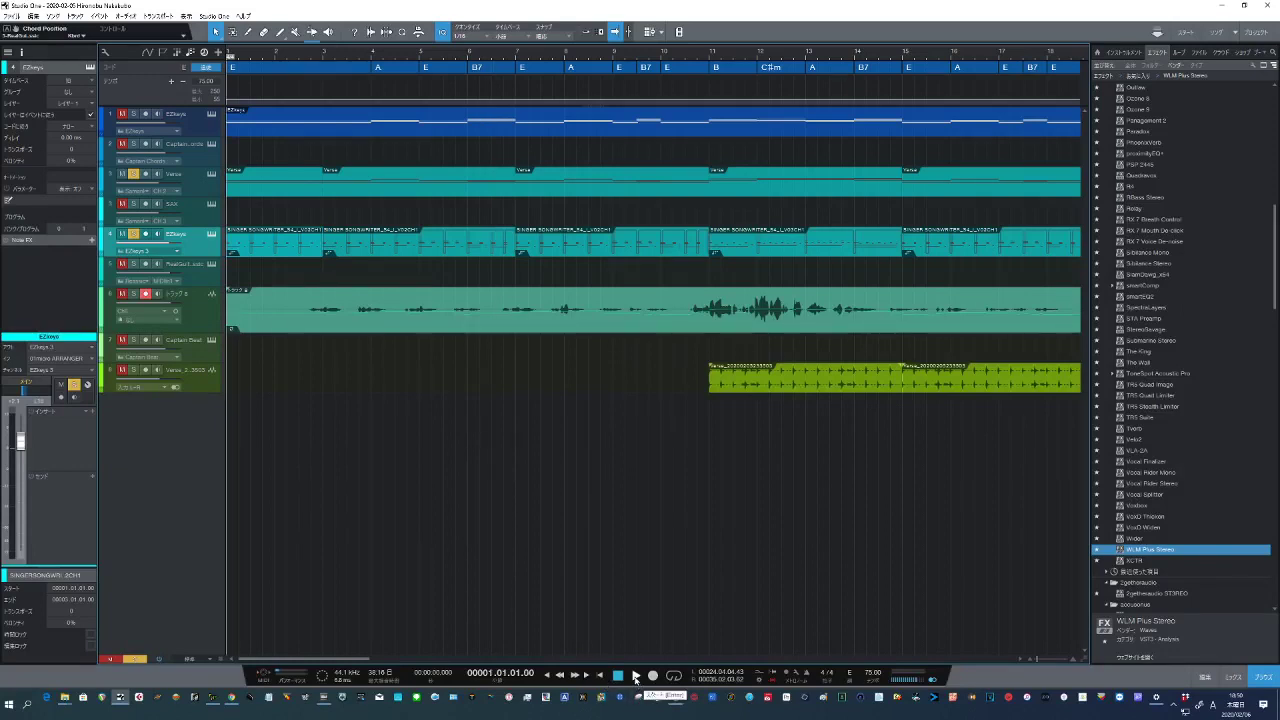
click(635, 676)
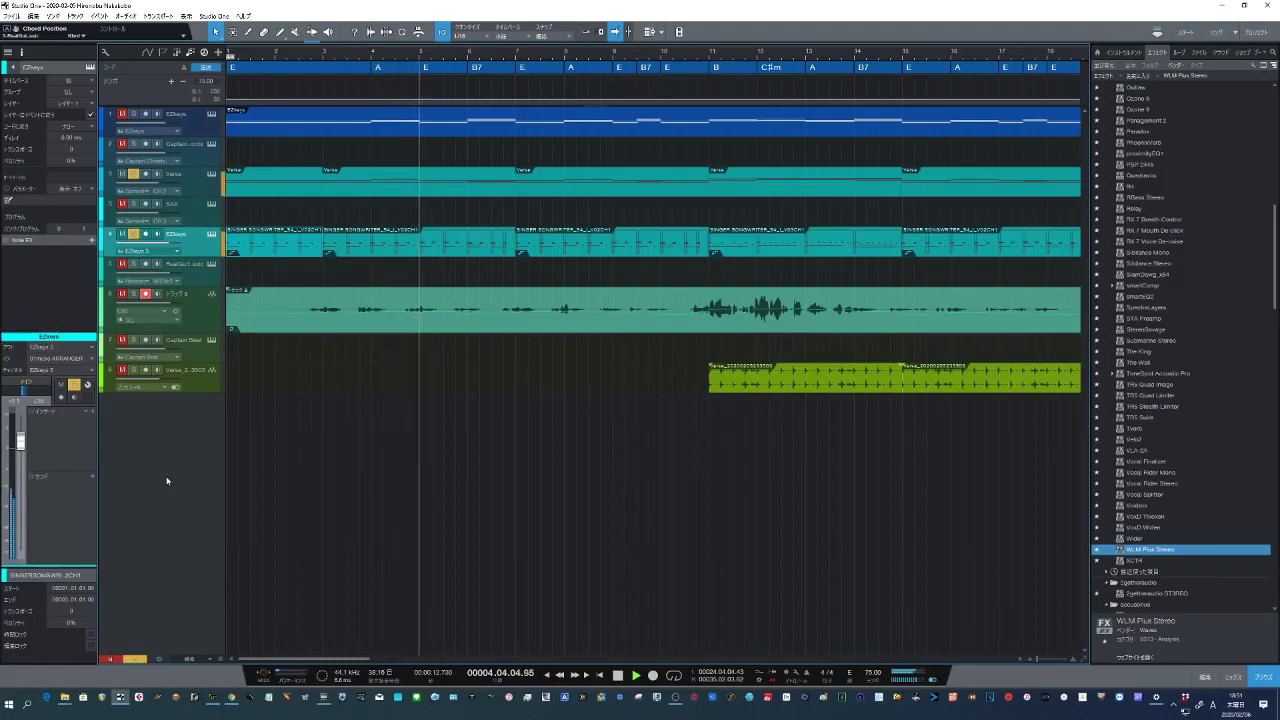
click(618, 675)
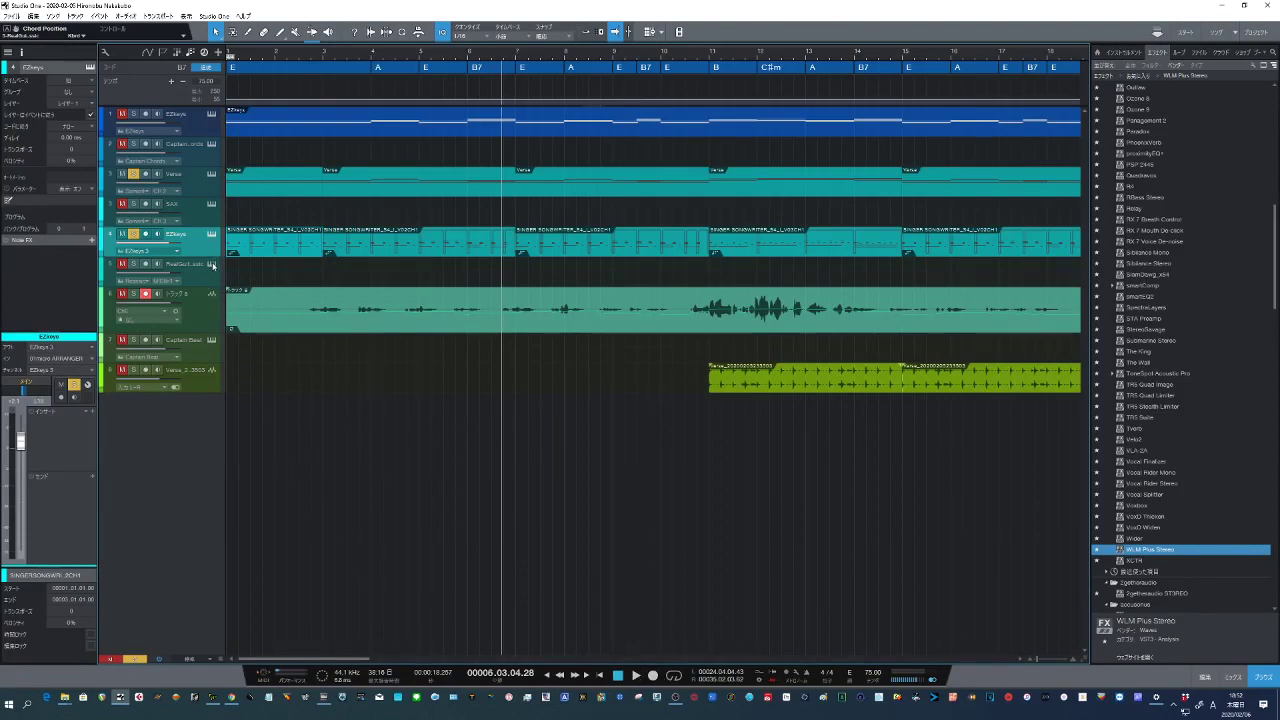
Step: Check the track 5 RealGuitar Classic pattern library and audition the E, A and B7 chords in its song track
click(211, 264)
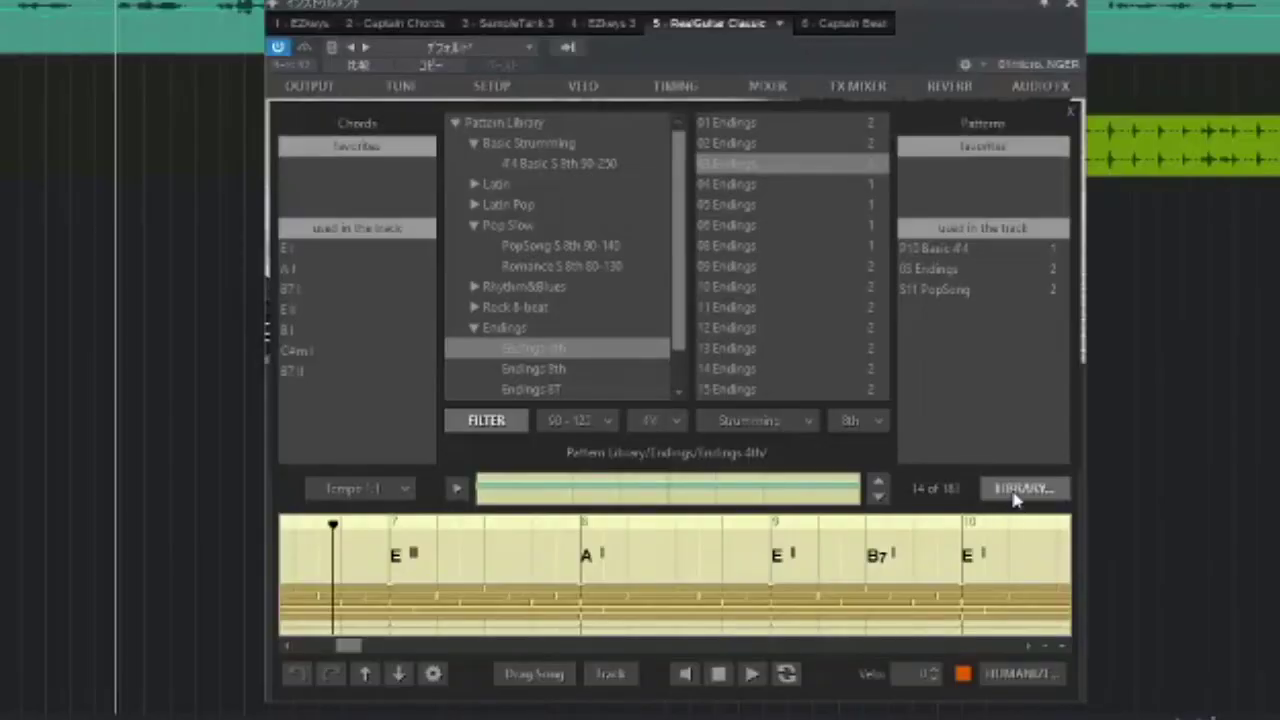
click(940, 546)
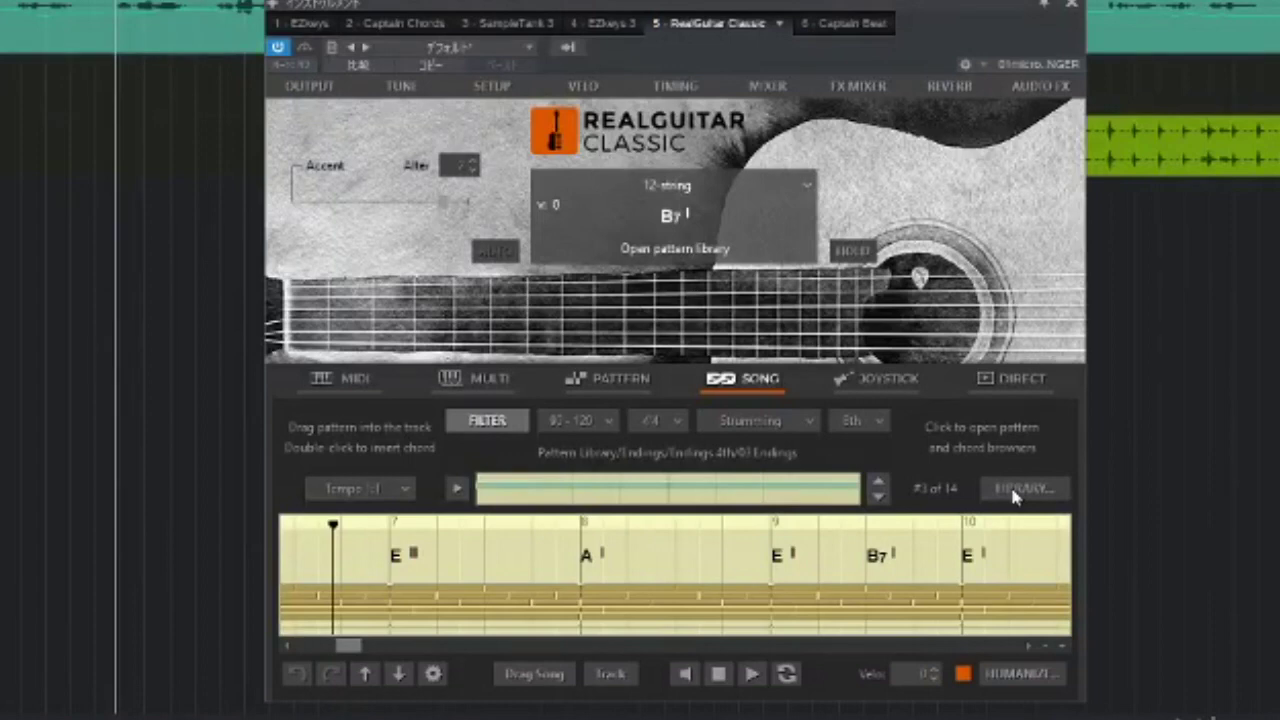
click(393, 558)
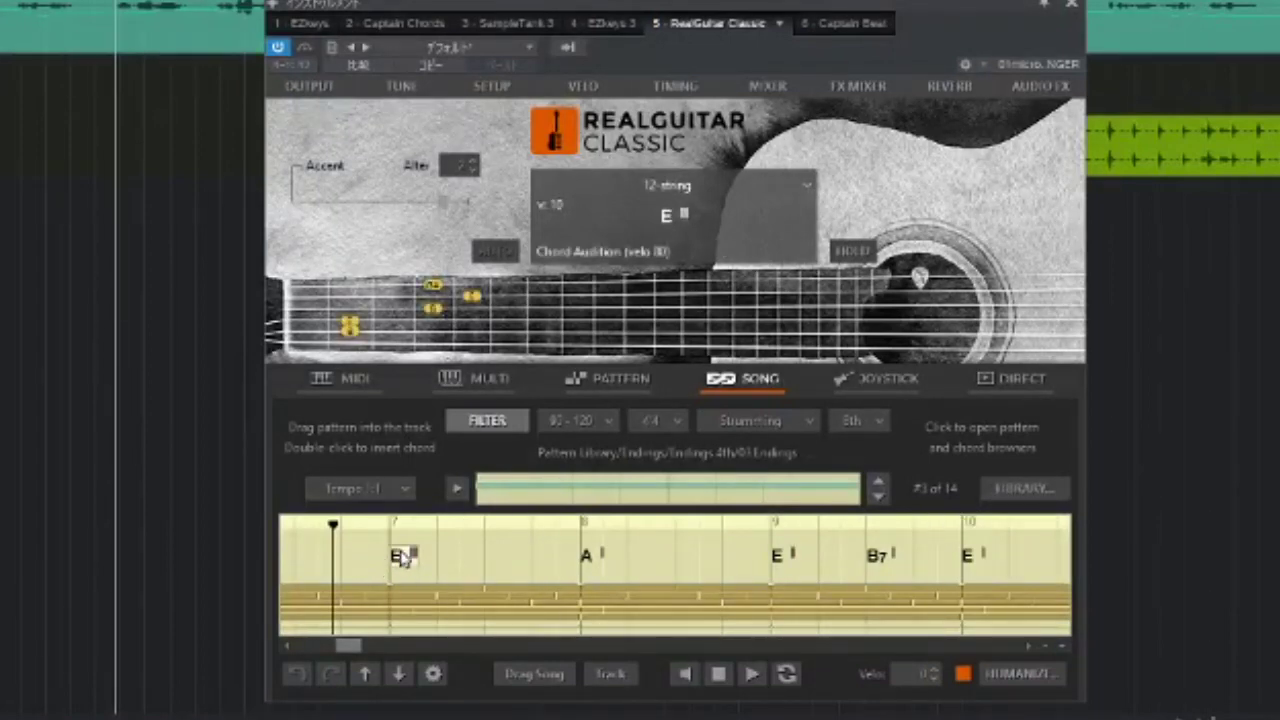
click(403, 558)
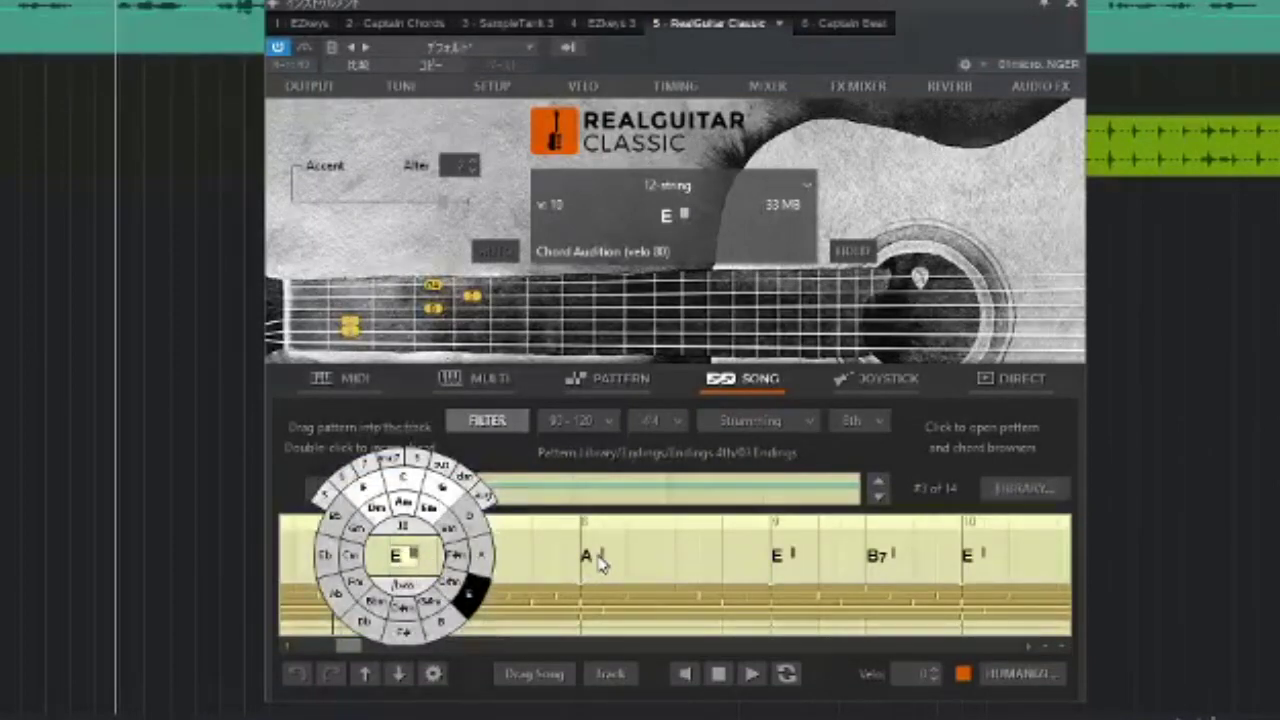
click(598, 560)
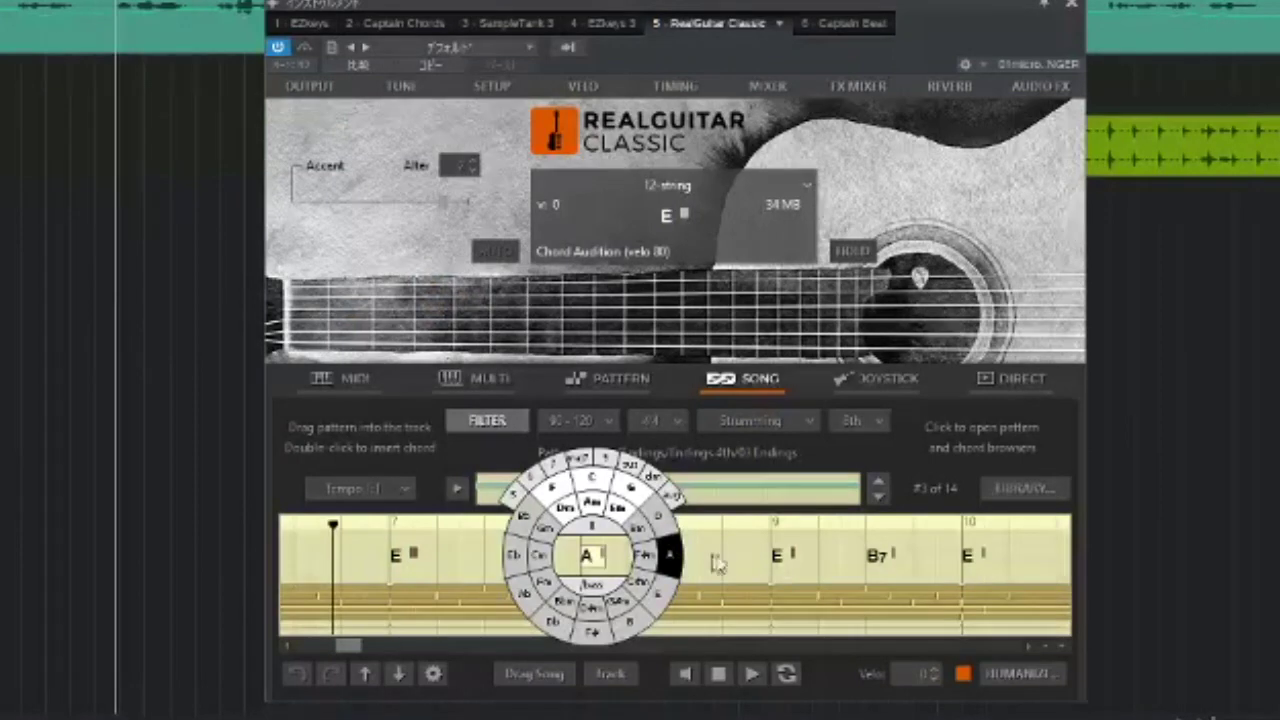
click(780, 558)
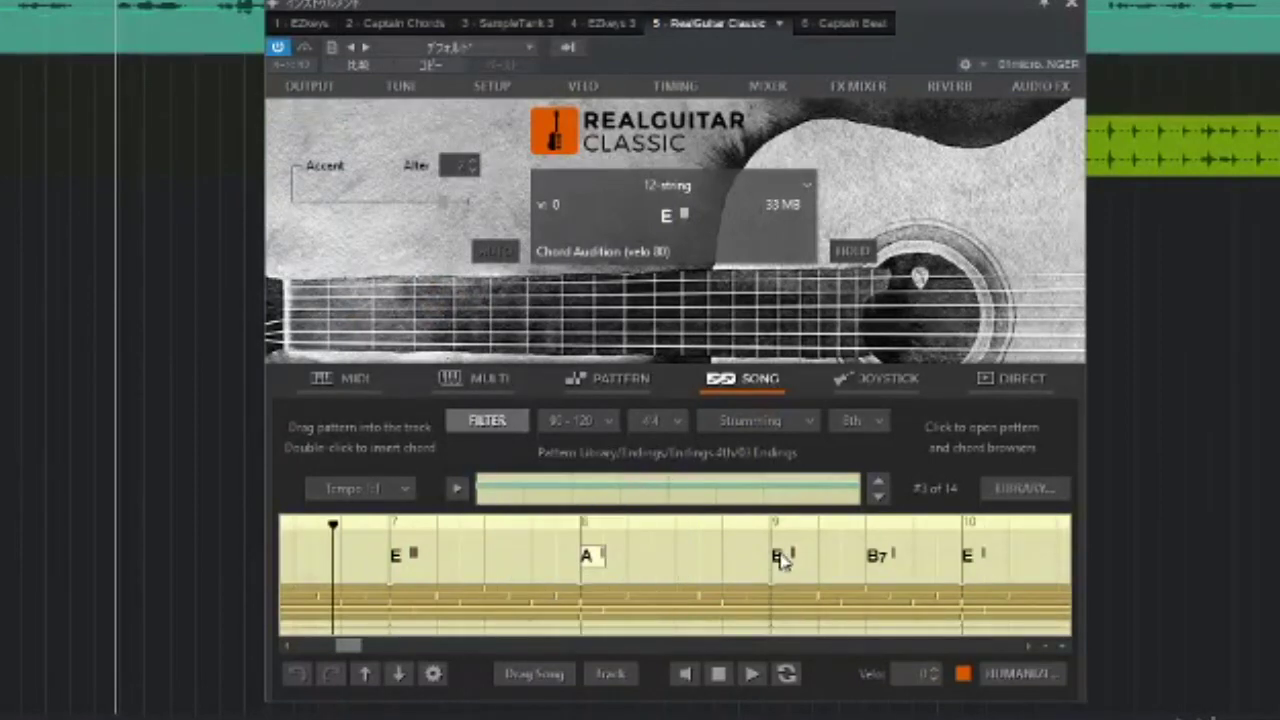
click(894, 558)
click(876, 558)
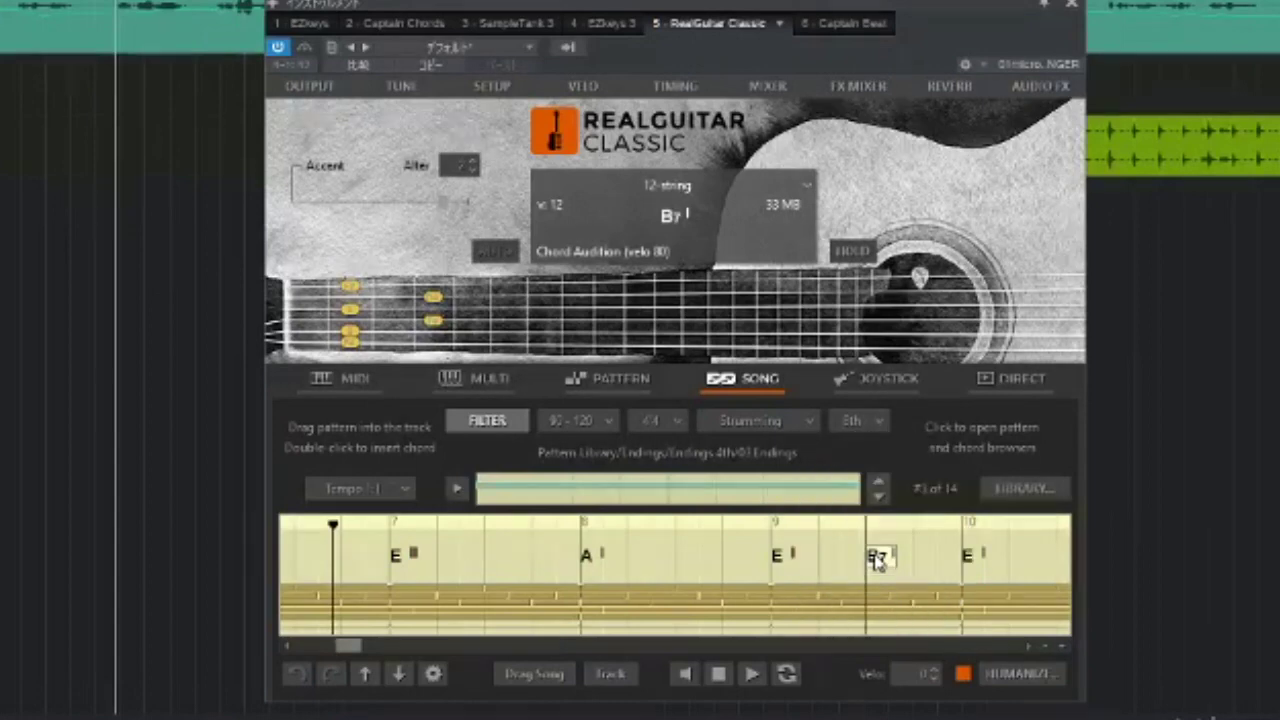
click(876, 558)
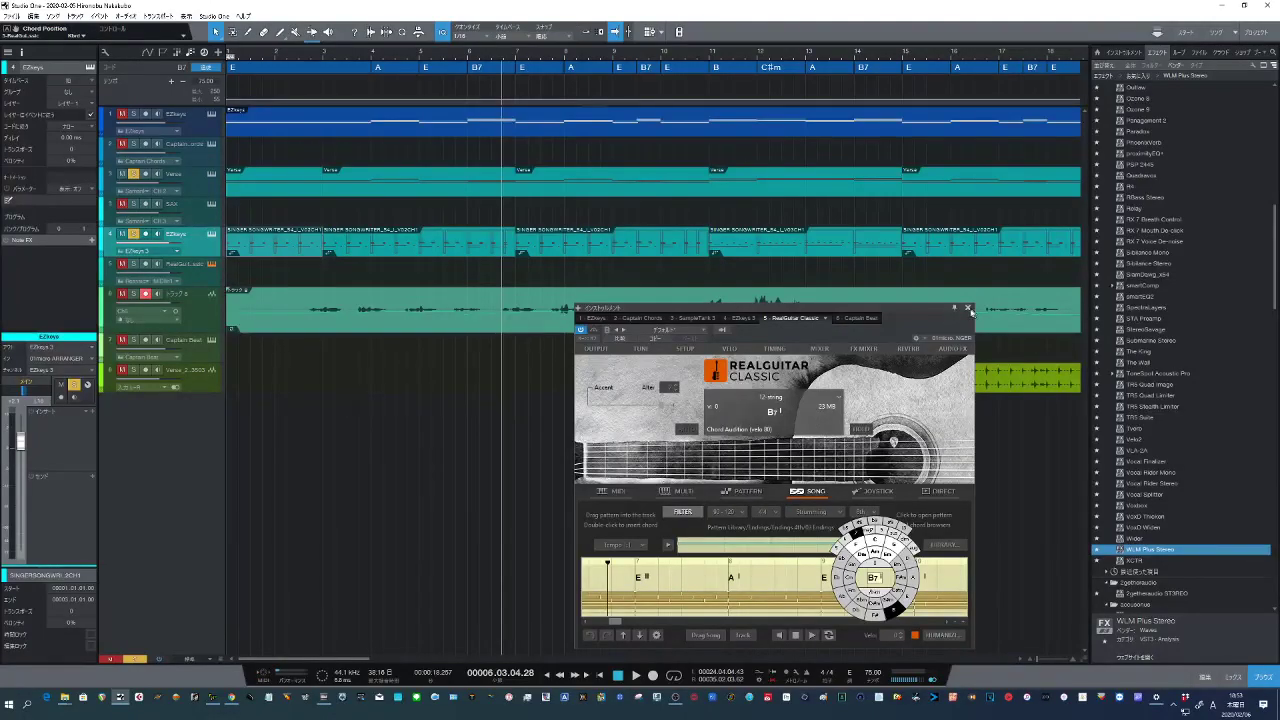
click(968, 309)
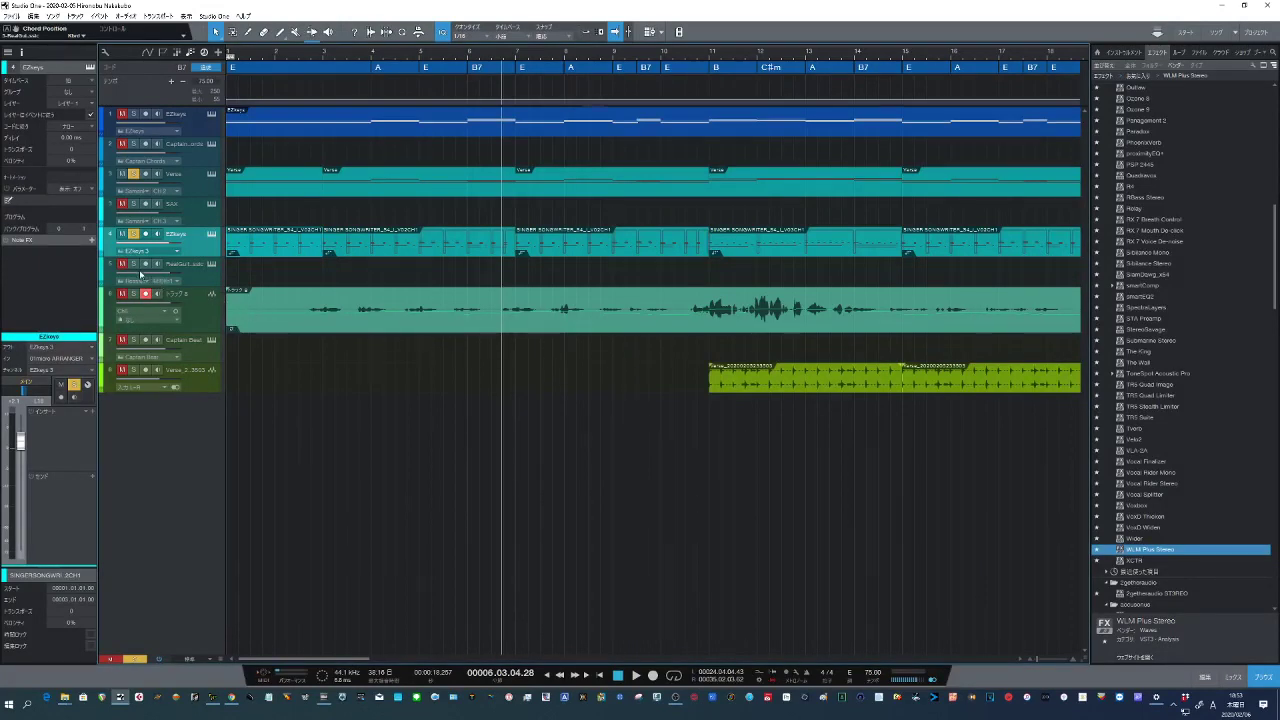
Step: Solo the track 5 RealGuitar part and play it together with the soloed Verse and EZkeys tracks
click(132, 264)
click(132, 264)
click(638, 677)
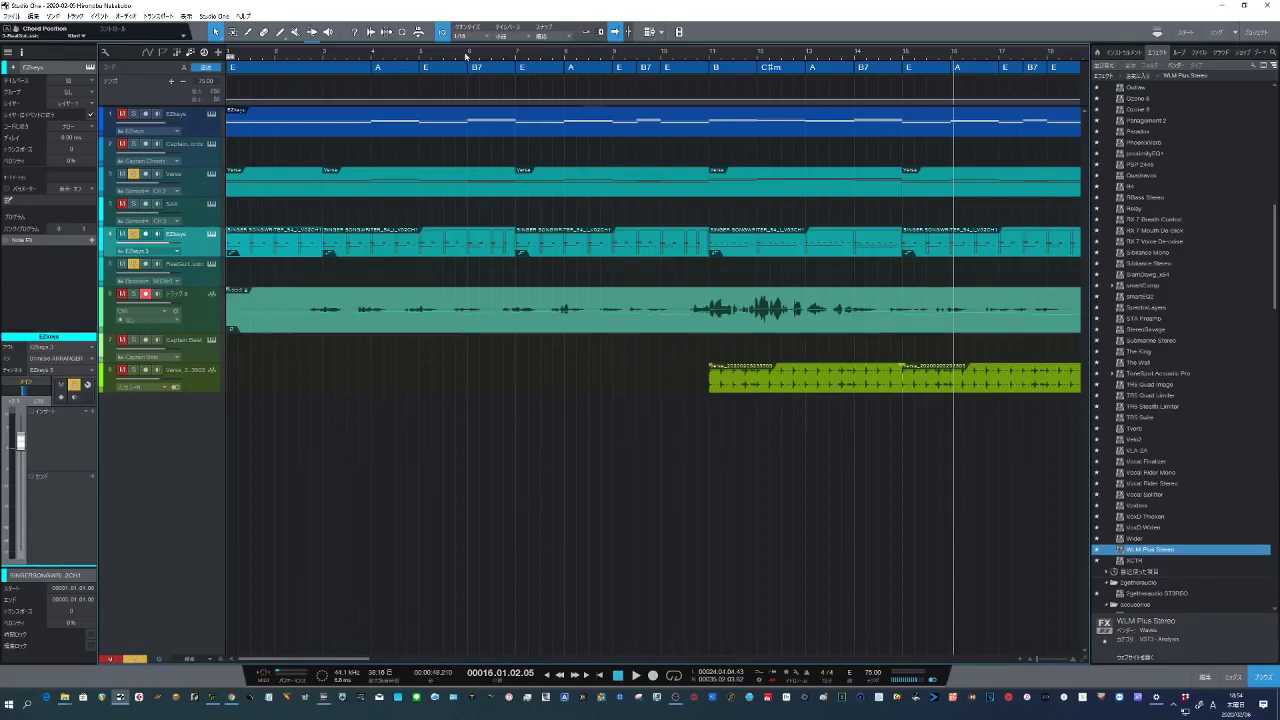
Step: Check the Get Moving 125 and Good Luck 125 drum patterns in the track 7 Captain Beat instrument
key(w)
key(w)
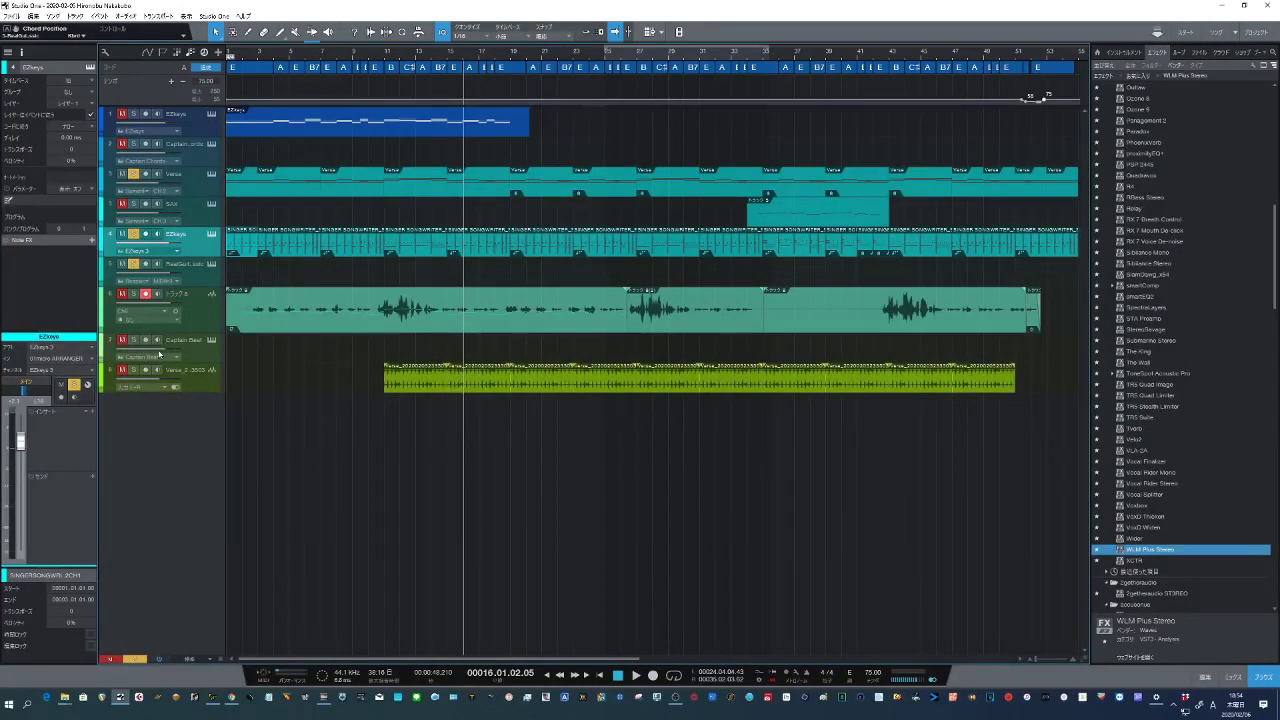
click(211, 341)
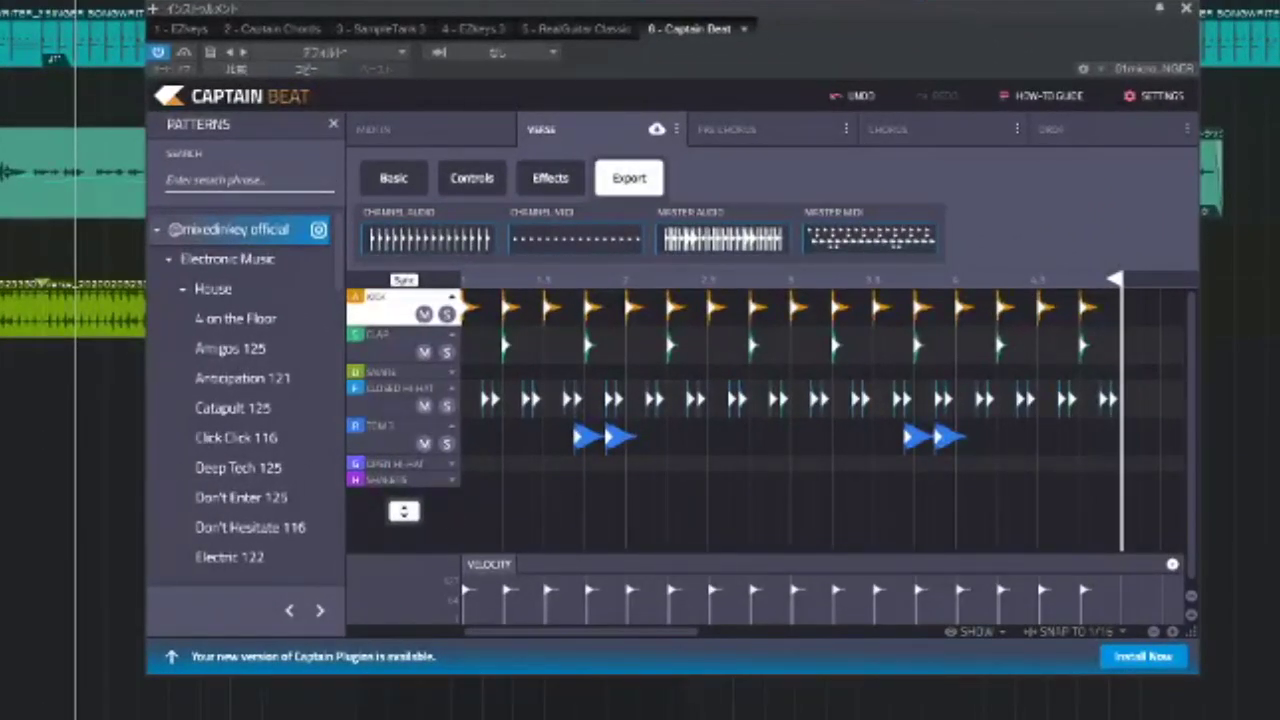
scroll(265, 425, down, 3)
scroll(258, 420, down, 3)
scroll(250, 390, up, 3)
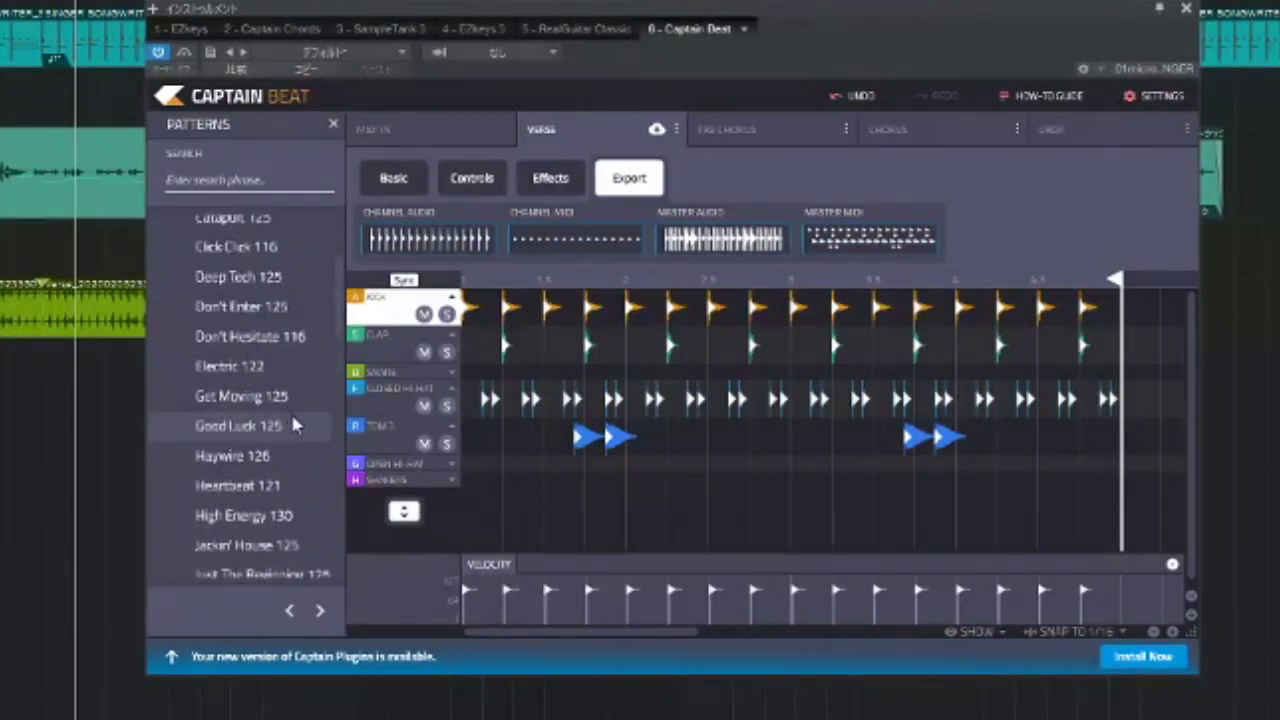
click(263, 400)
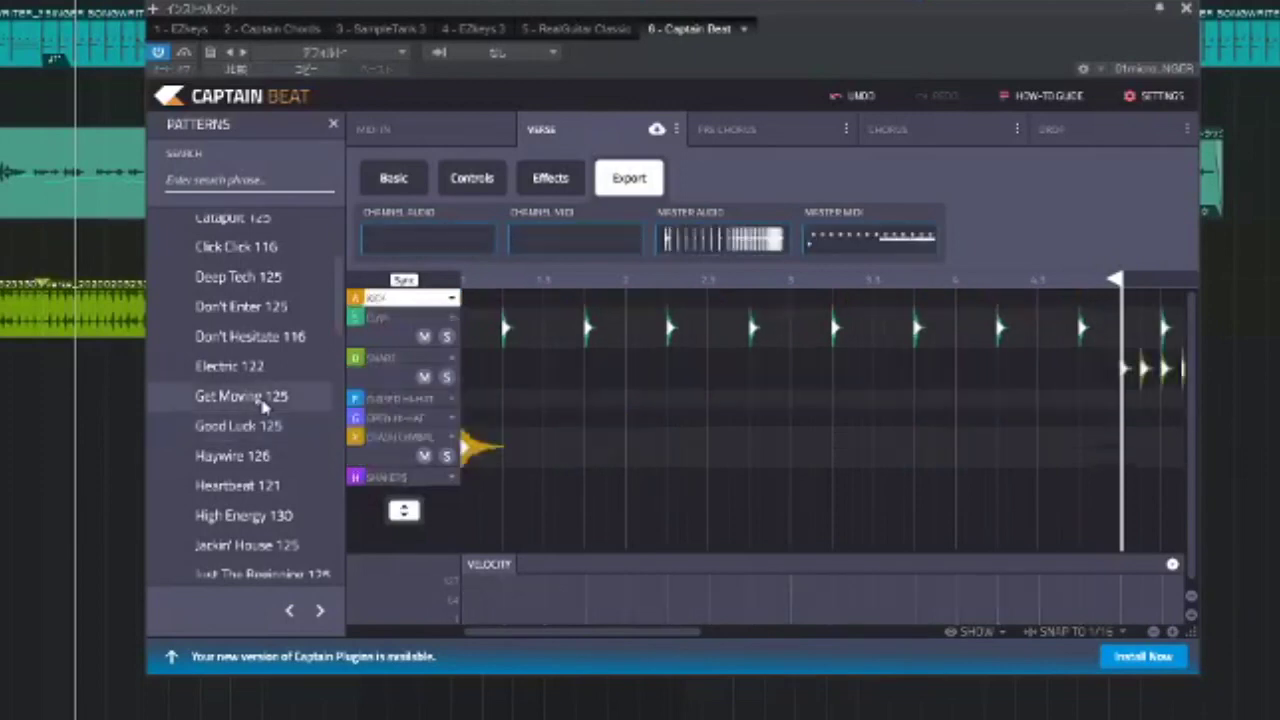
click(250, 426)
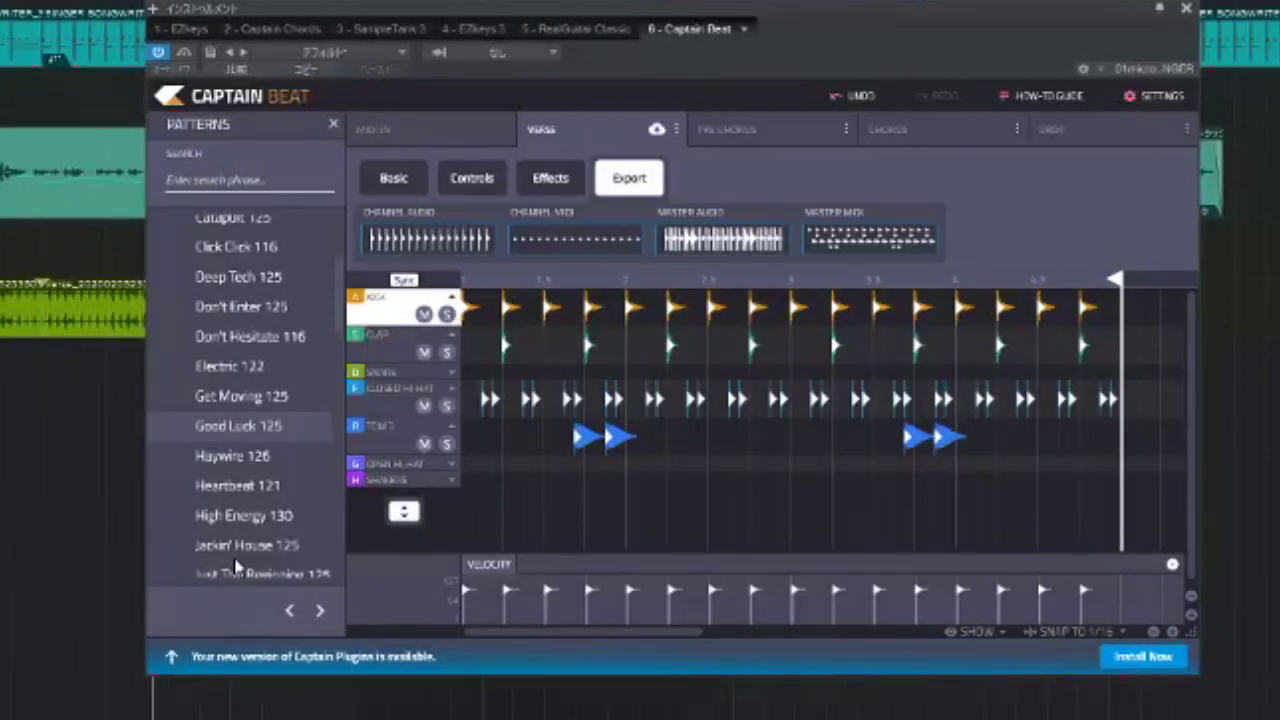
click(1188, 12)
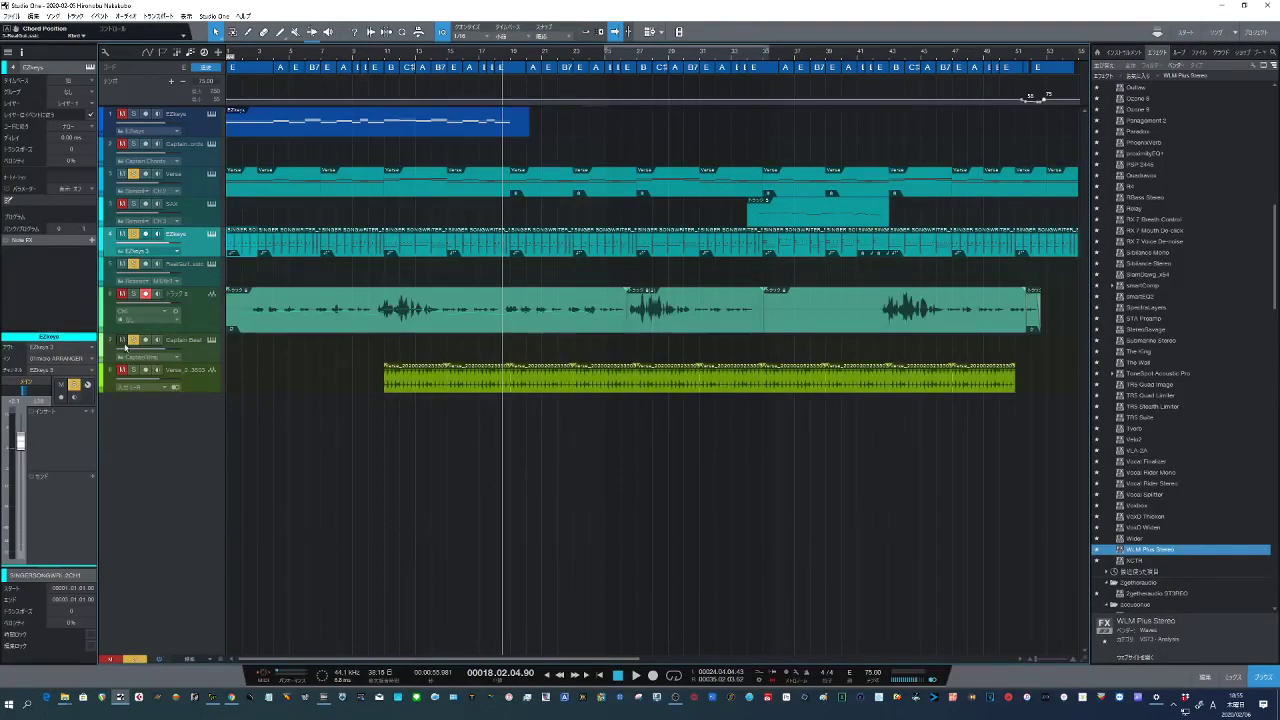
click(211, 340)
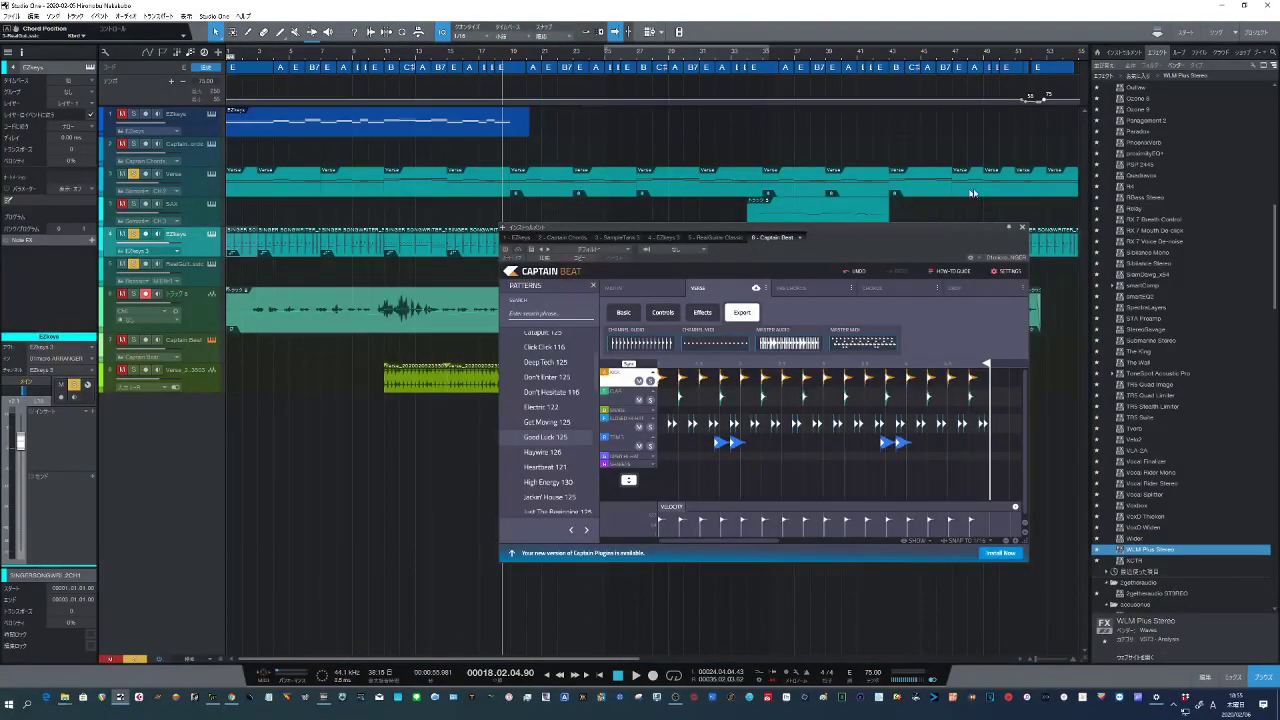
click(1021, 229)
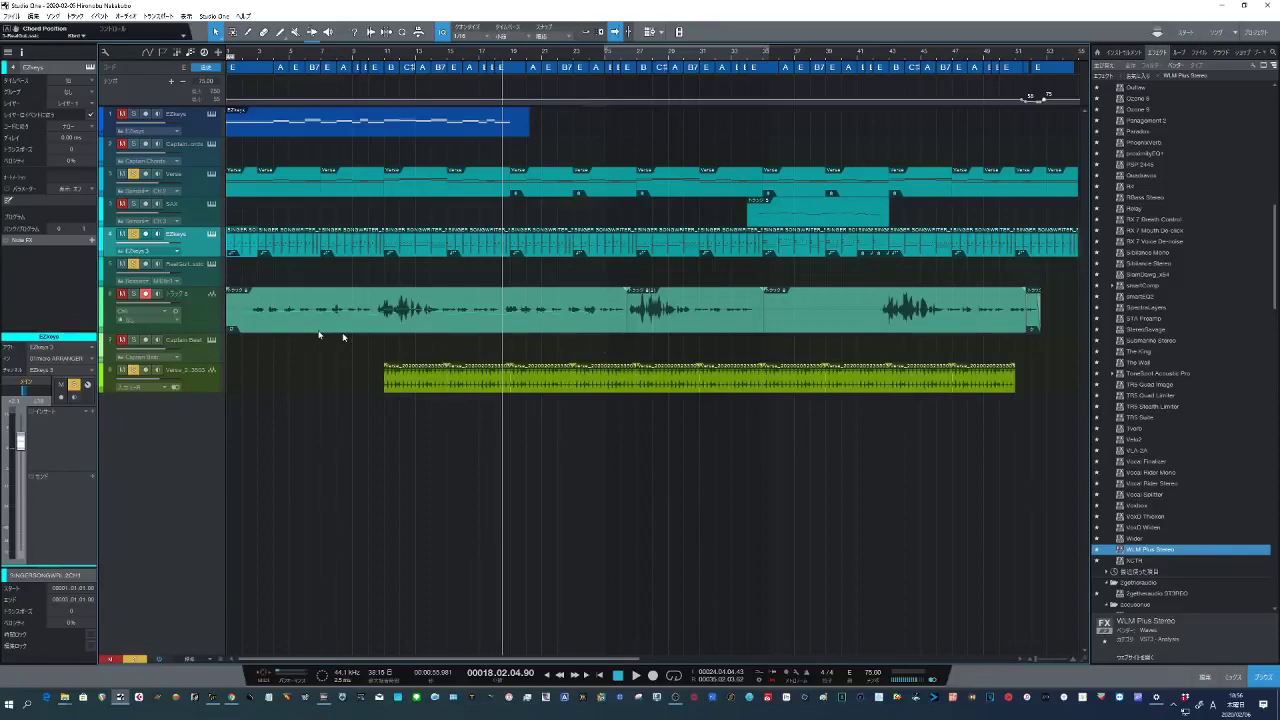
Step: Solo the track 6 vocal during playback from bar 21, and replay the mix from bar 24
click(199, 315)
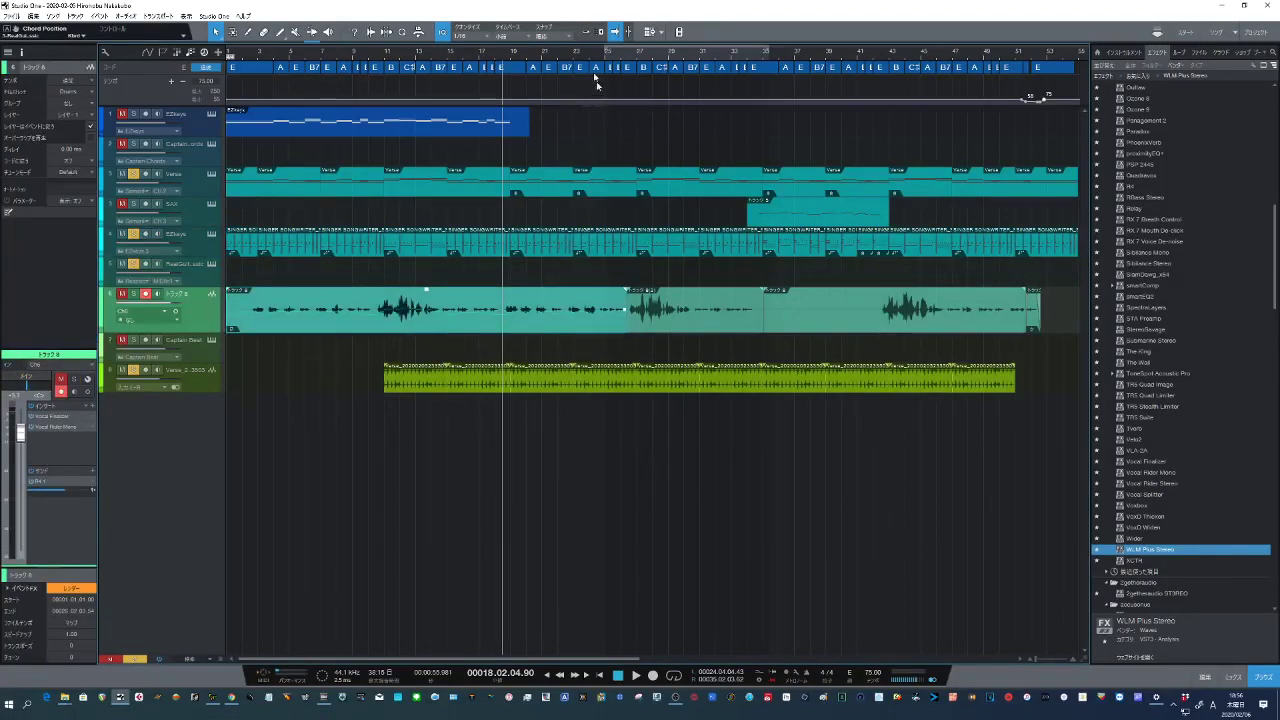
click(552, 58)
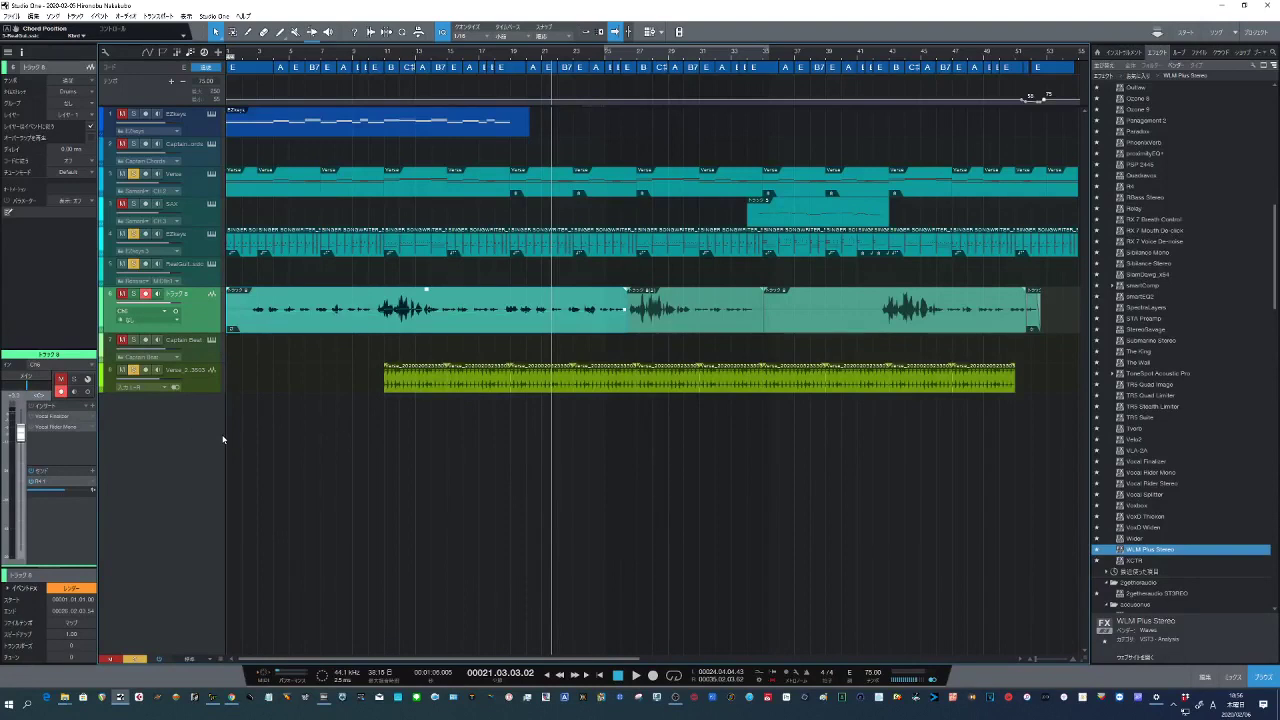
key(space)
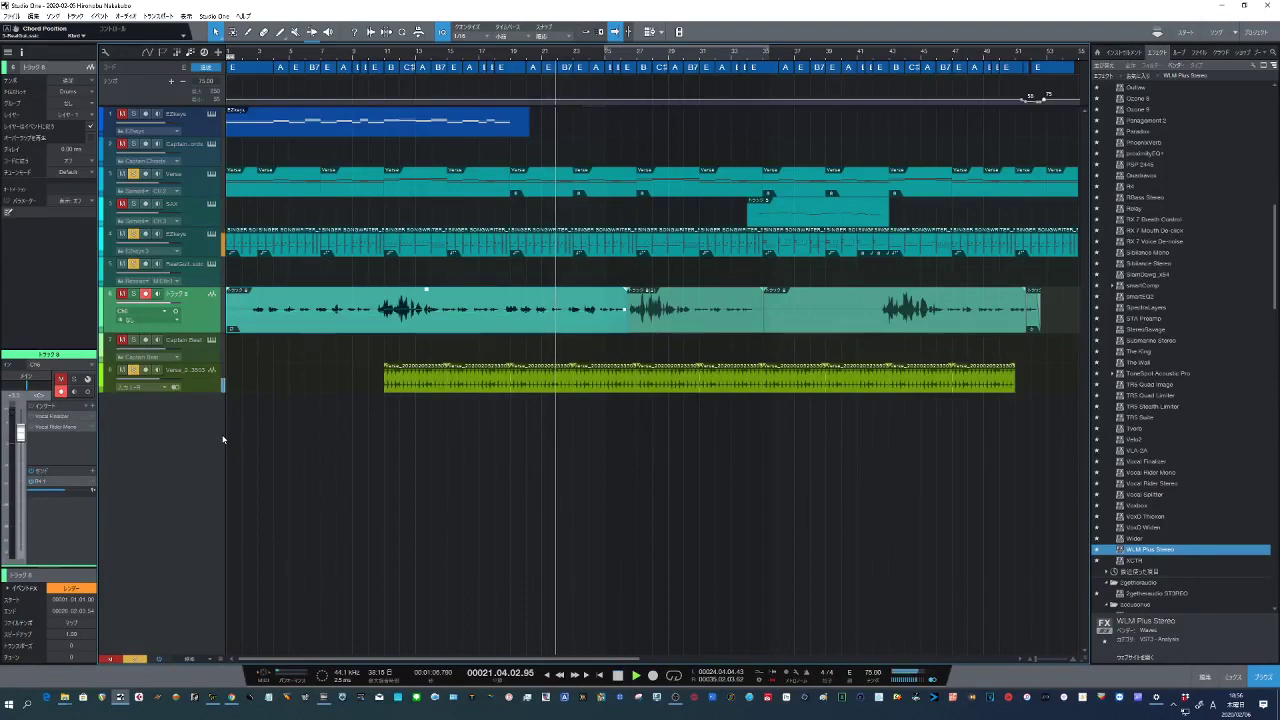
click(123, 293)
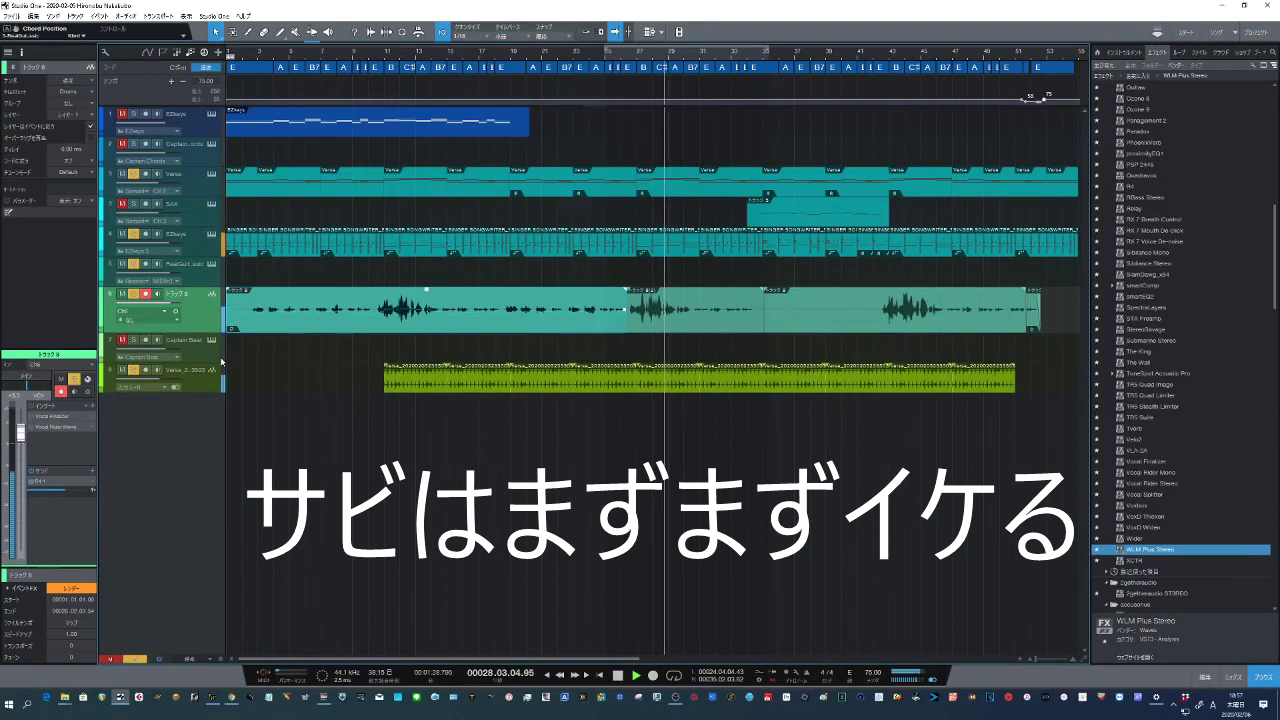
key(space)
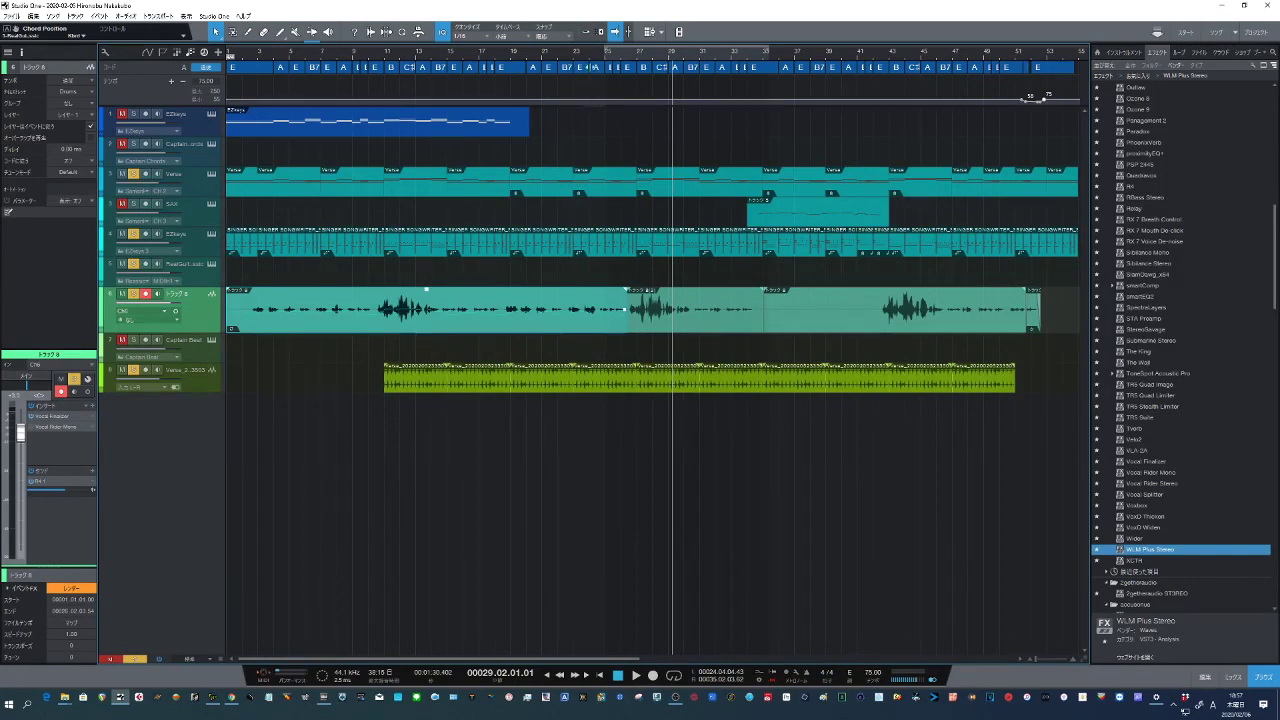
click(592, 53)
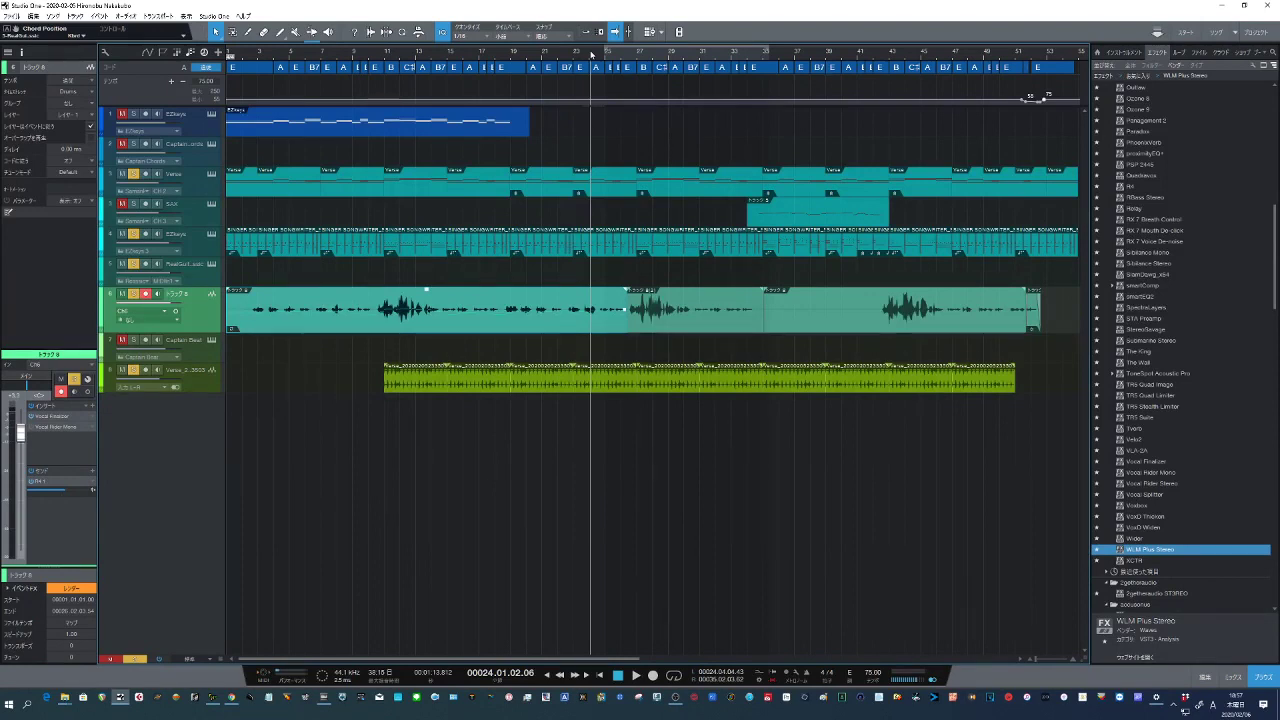
key(space)
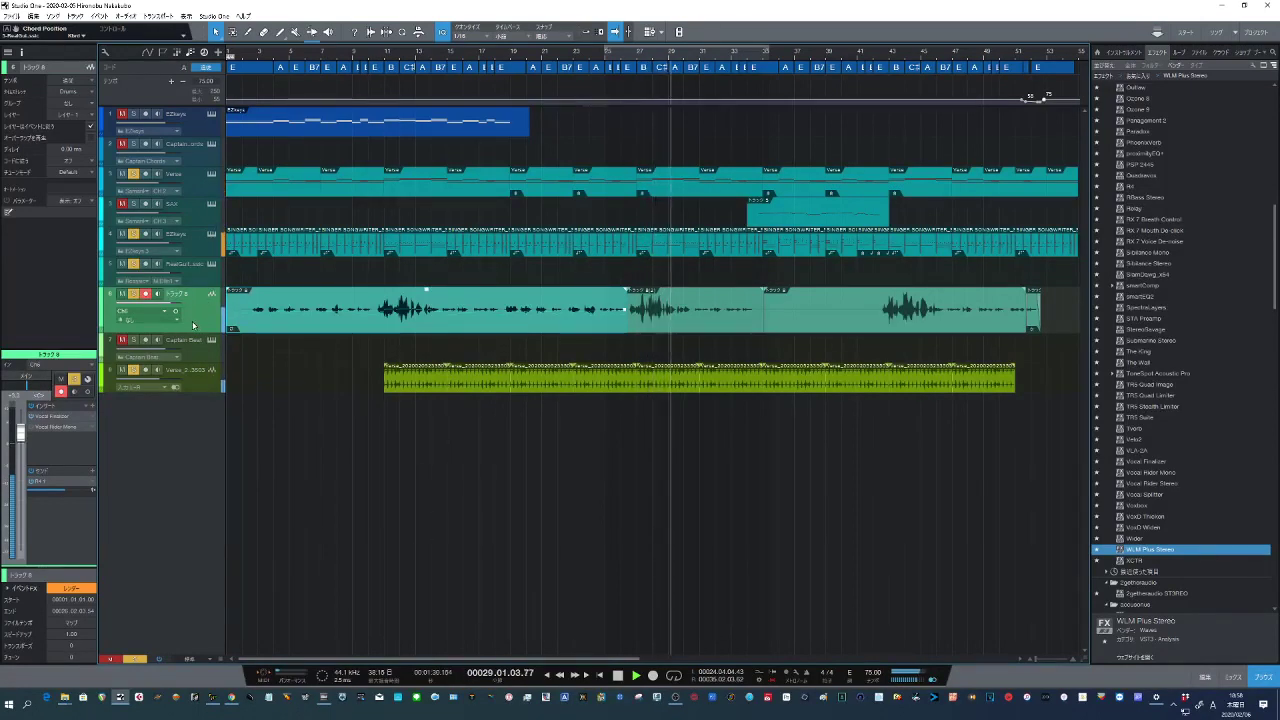
Step: Examine the compressor and gate settings of the Vocal Finalizer insert on the track 6 vocal, and close it
double_click(61, 418)
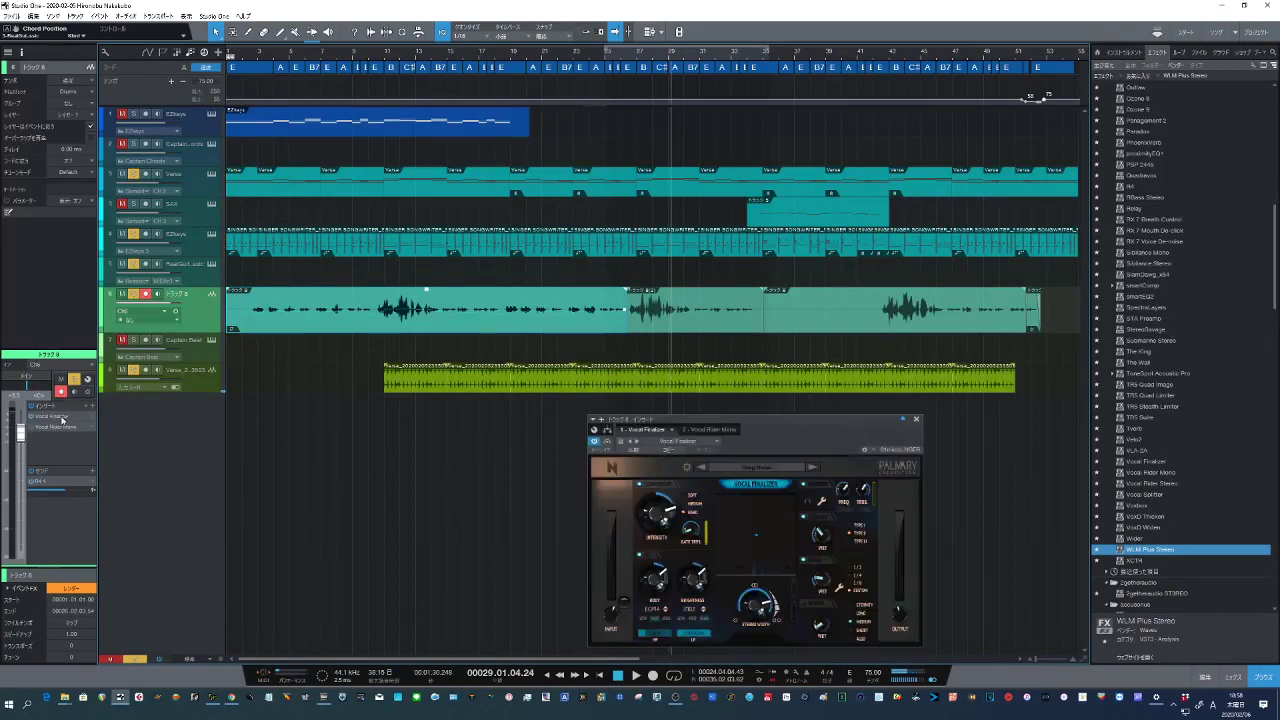
click(672, 429)
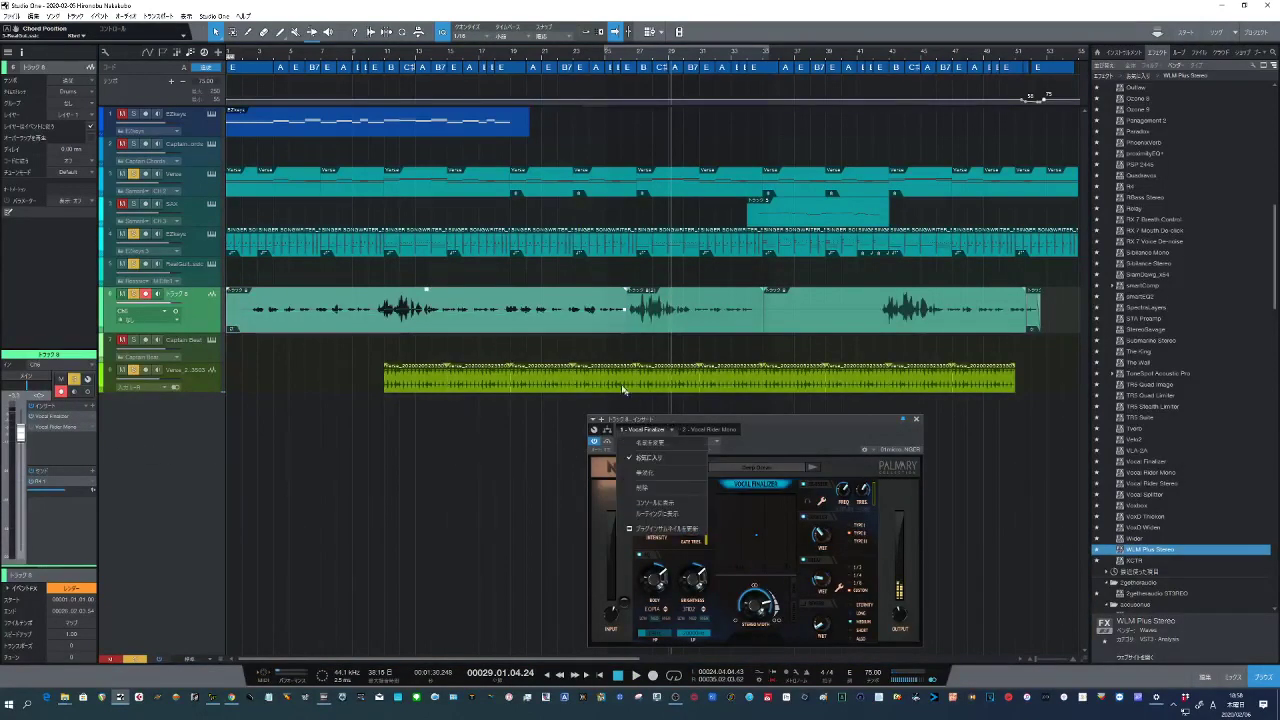
click(688, 423)
drag(705, 414, 620, 348)
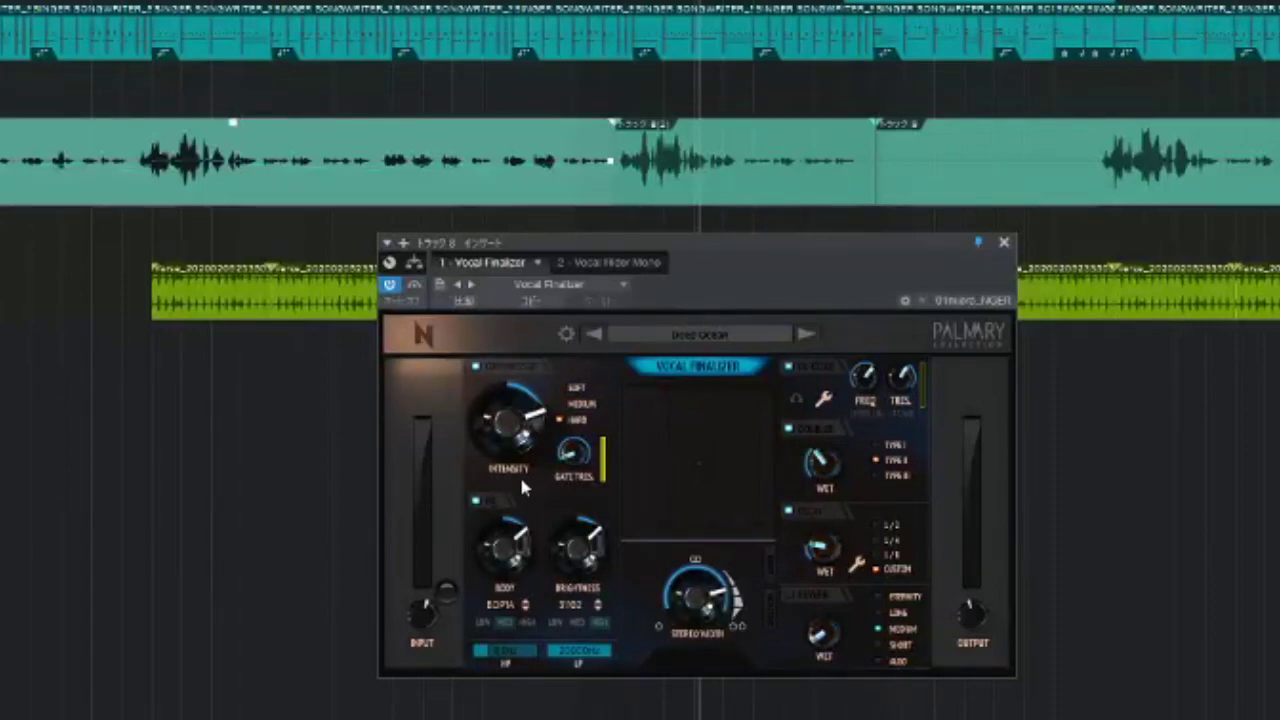
drag(575, 440, 568, 455)
click(1006, 245)
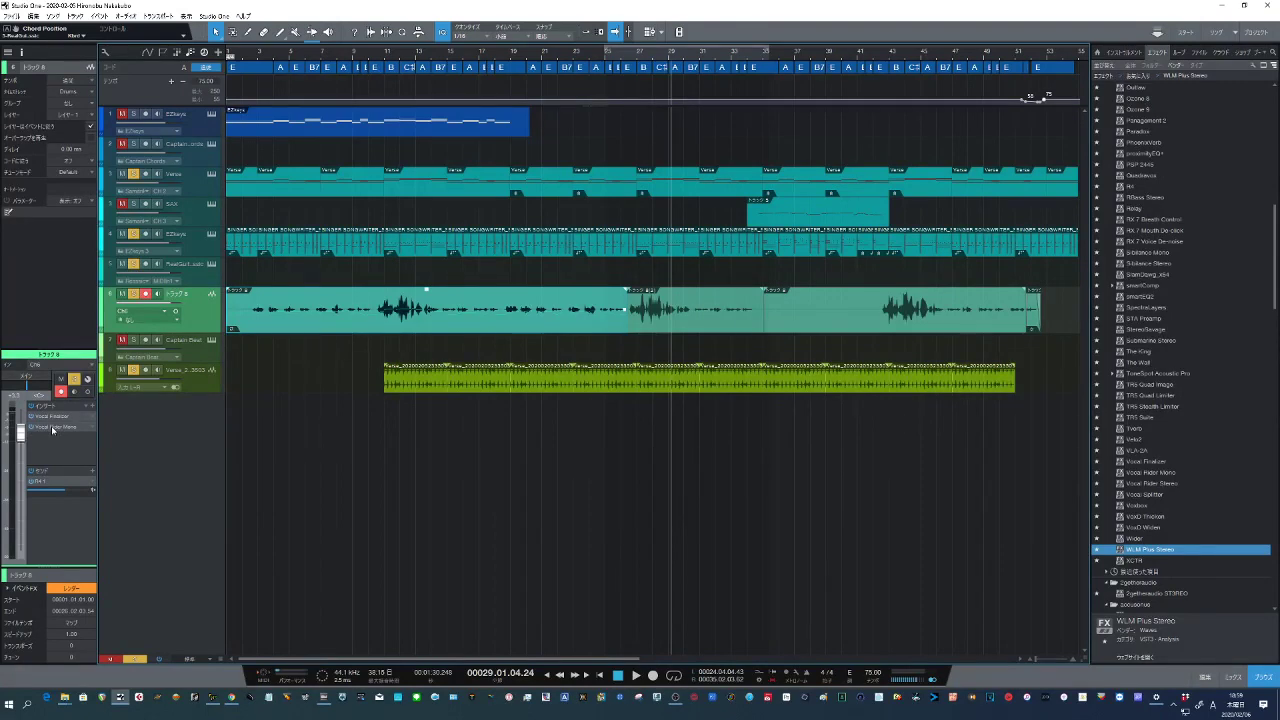
Step: Show the vocal track's Vocal Rider Mono and Vocal Finalizer inserts together and play the mix from bar 21
click(53, 428)
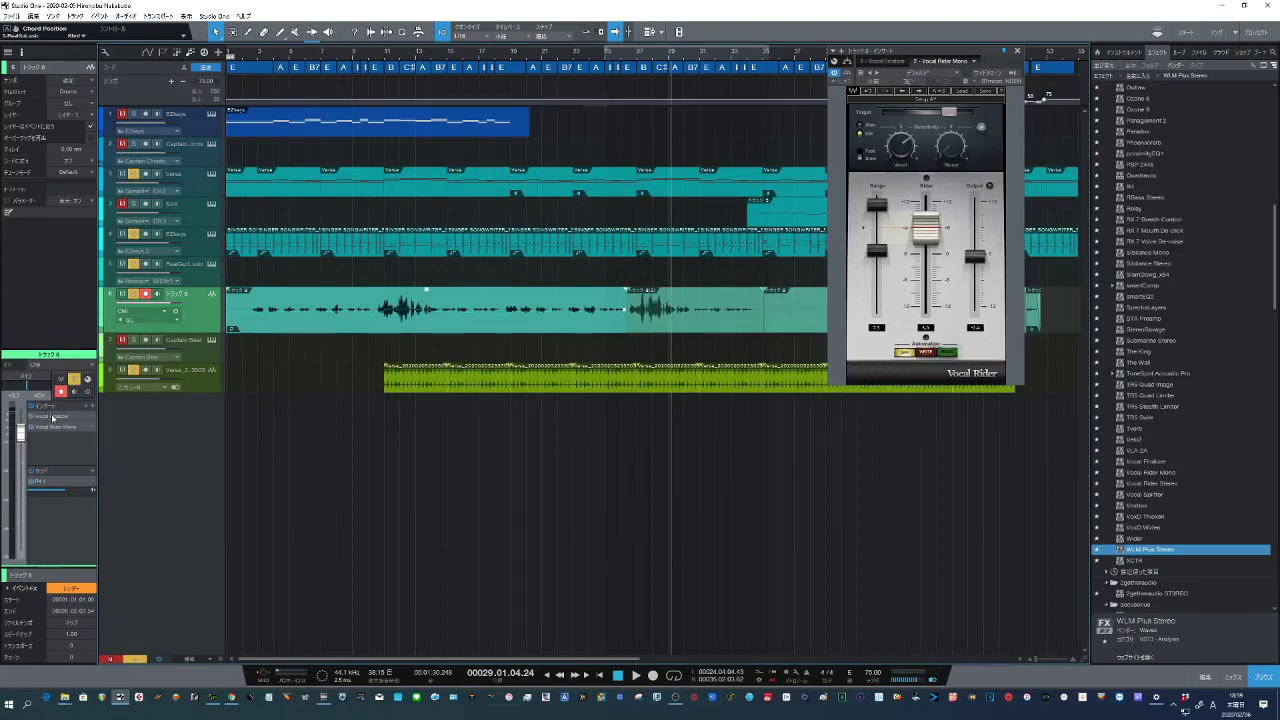
click(54, 417)
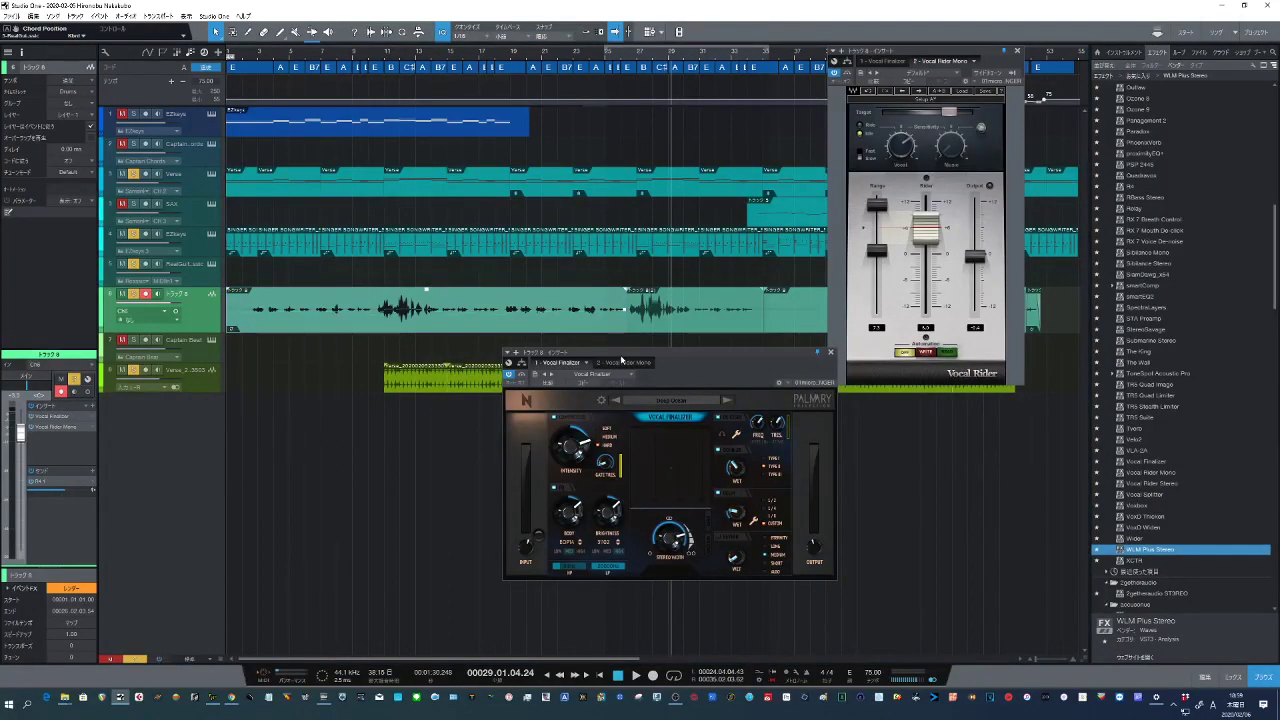
drag(578, 365, 730, 407)
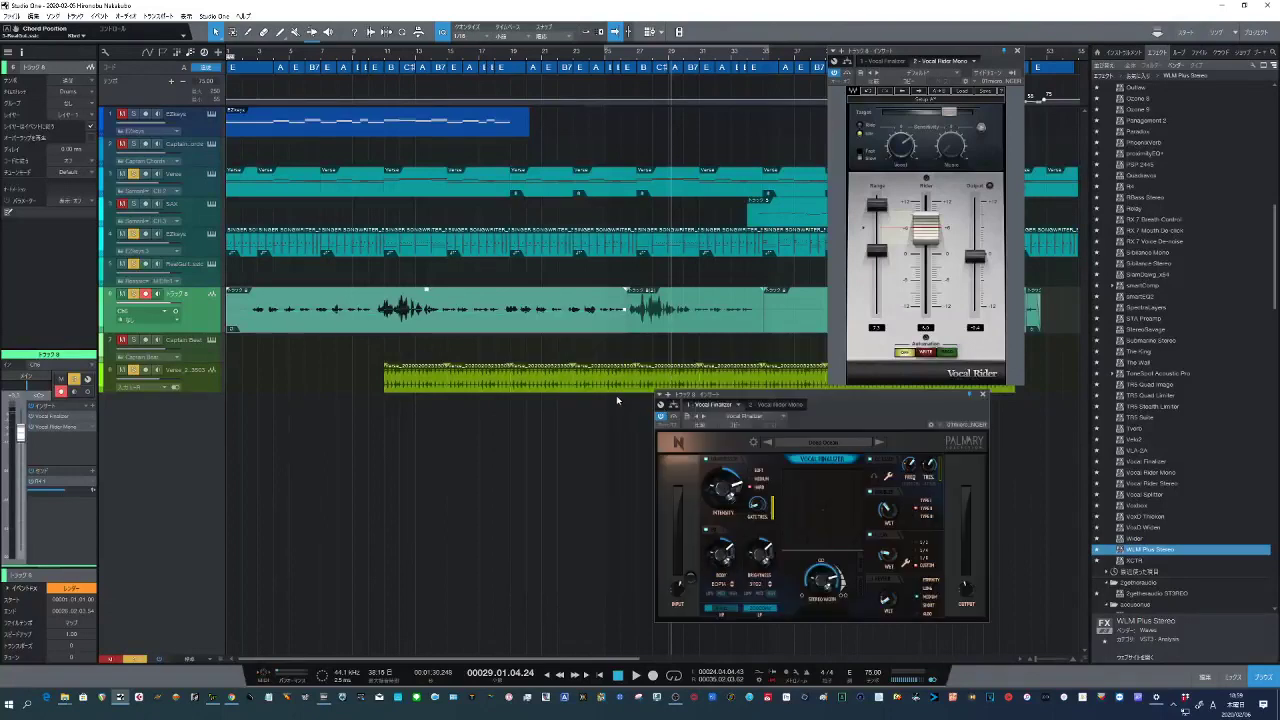
click(547, 53)
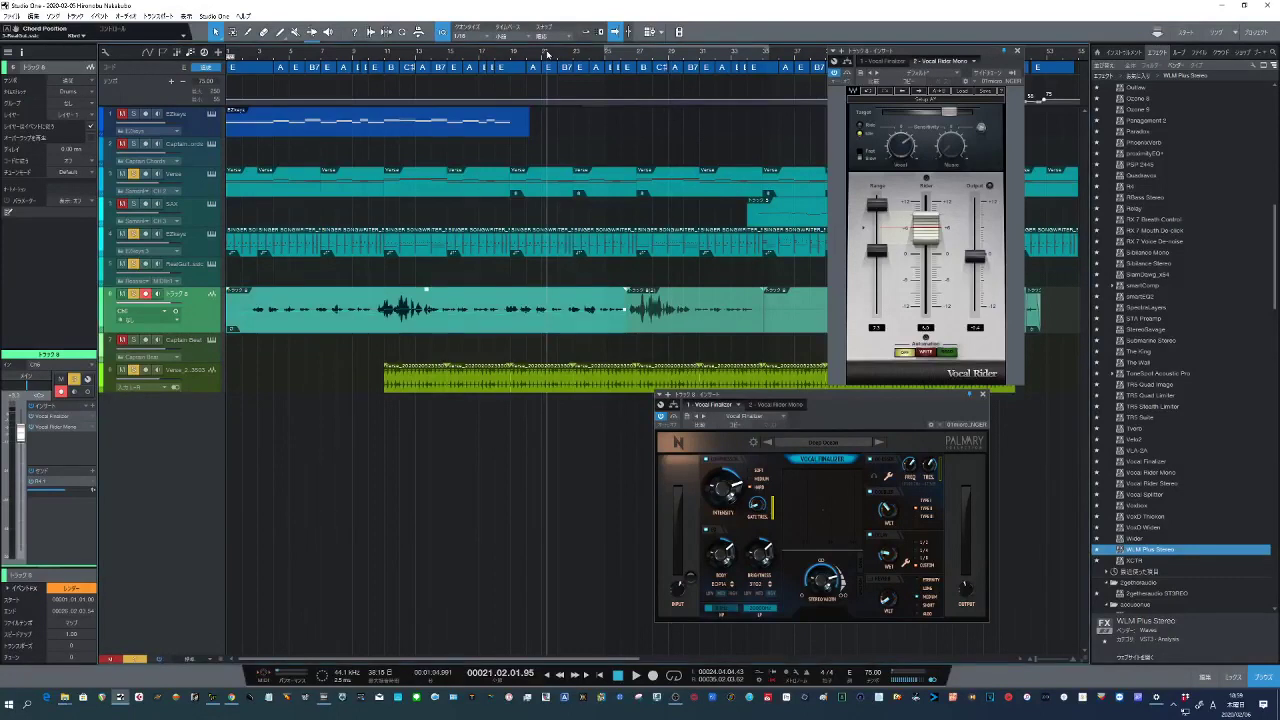
key(space)
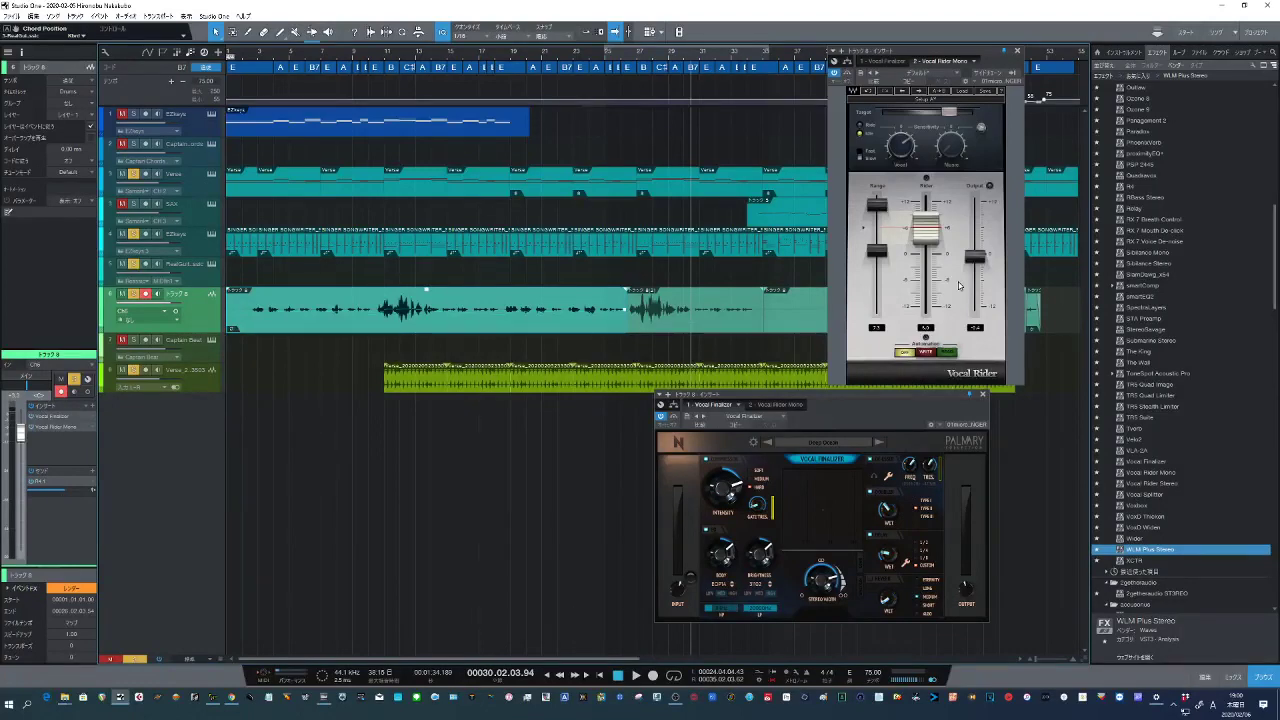
Step: Play the song's ending from just before bar 51
scroll(720, 75, up, 4)
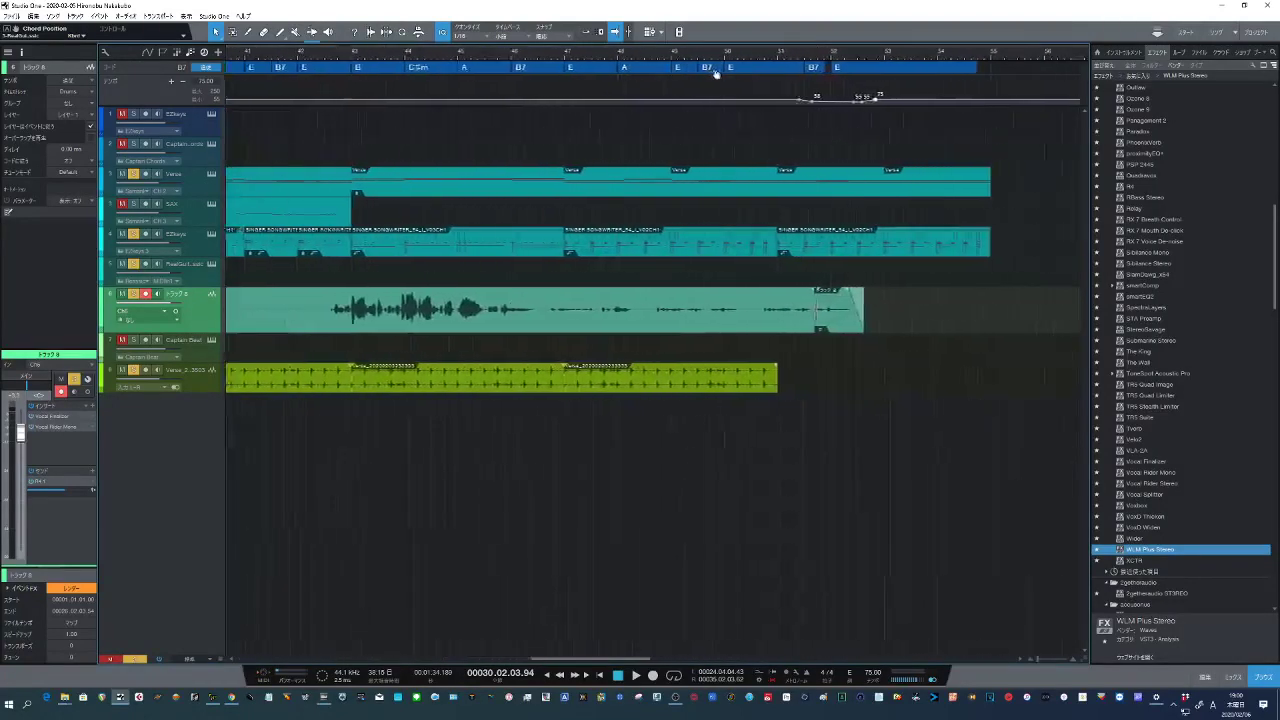
scroll(720, 75, up, 2)
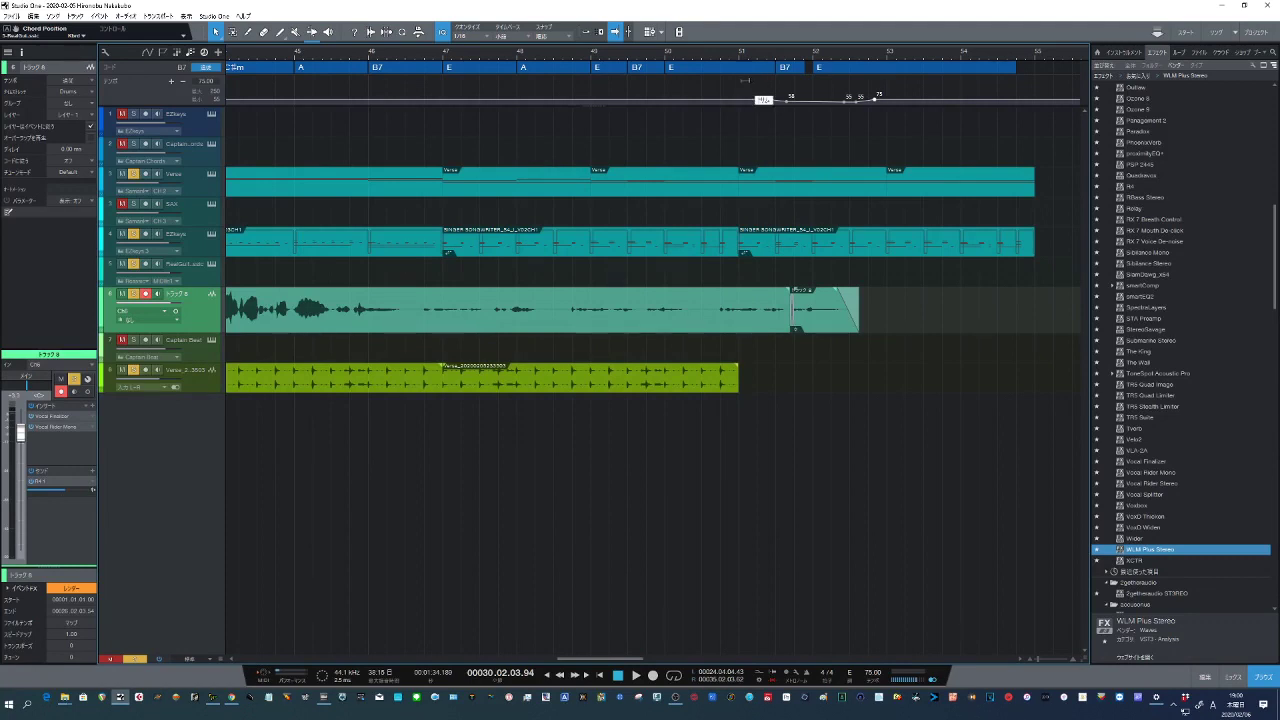
click(729, 52)
key(space)
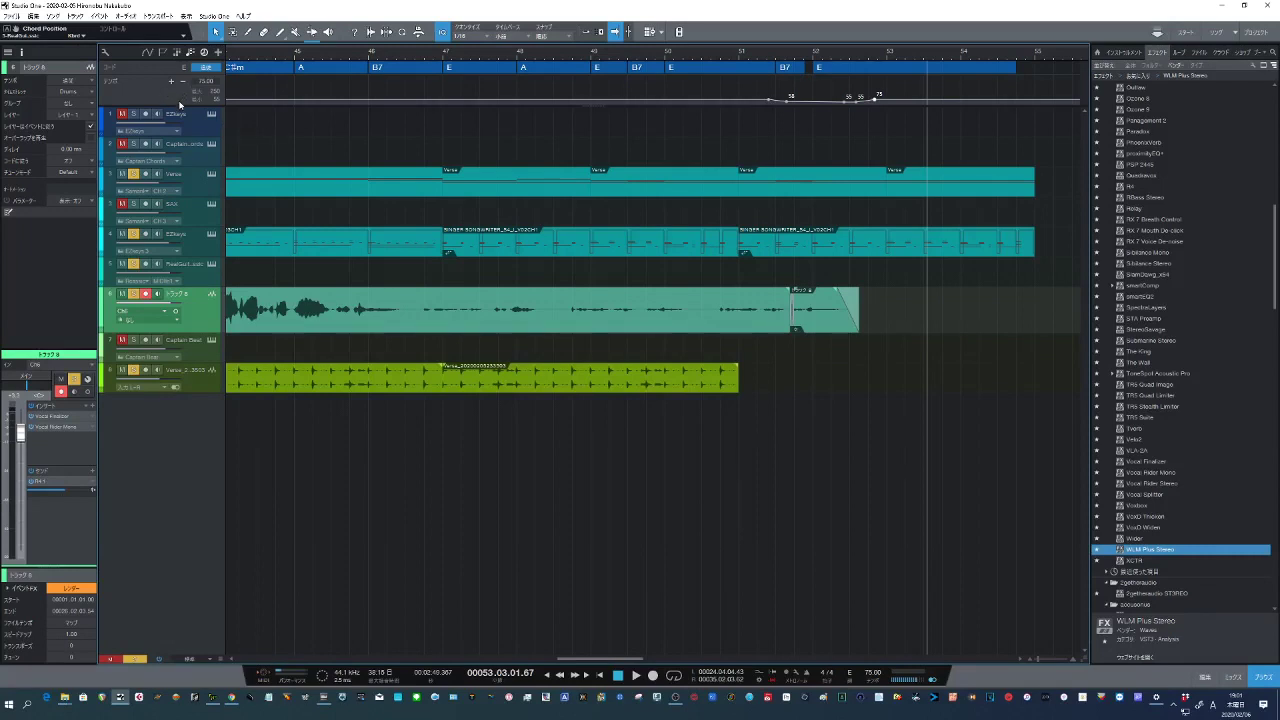
Step: Enlarge the tempo track to examine the tempo curve between bars 51 and 53, and shrink the track back
drag(177, 104, 175, 382)
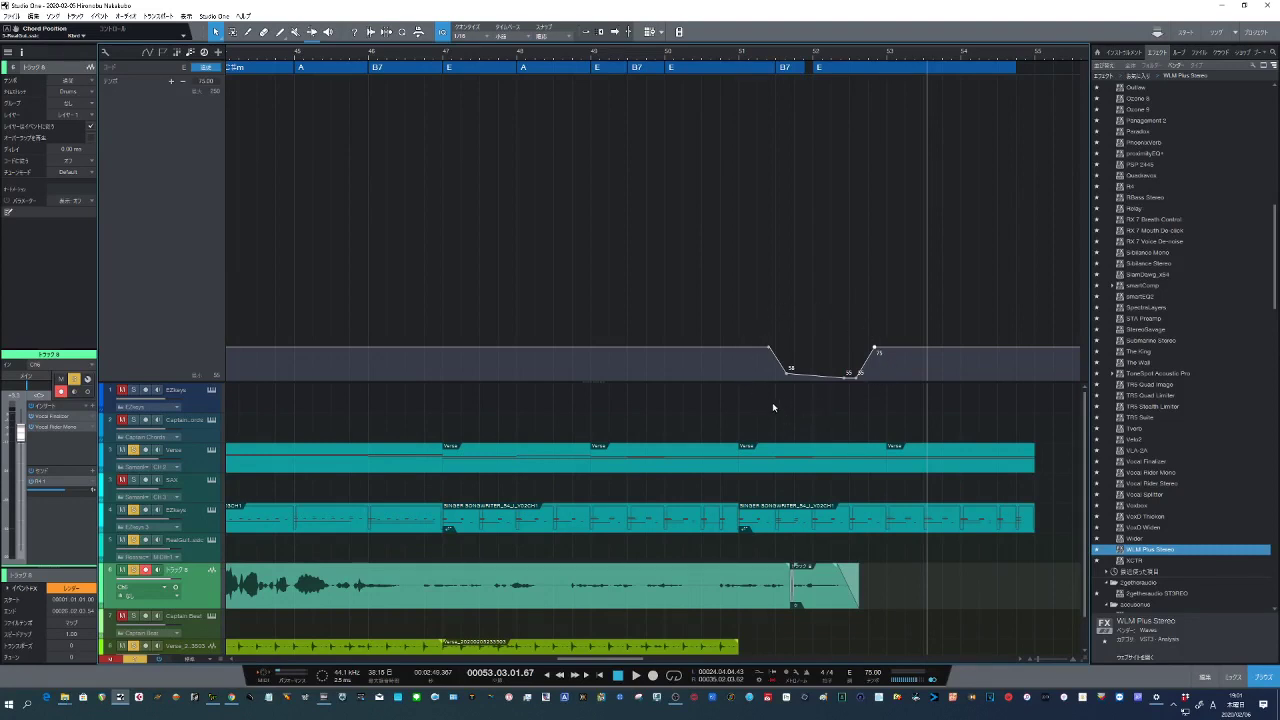
click(778, 360)
drag(175, 381, 163, 114)
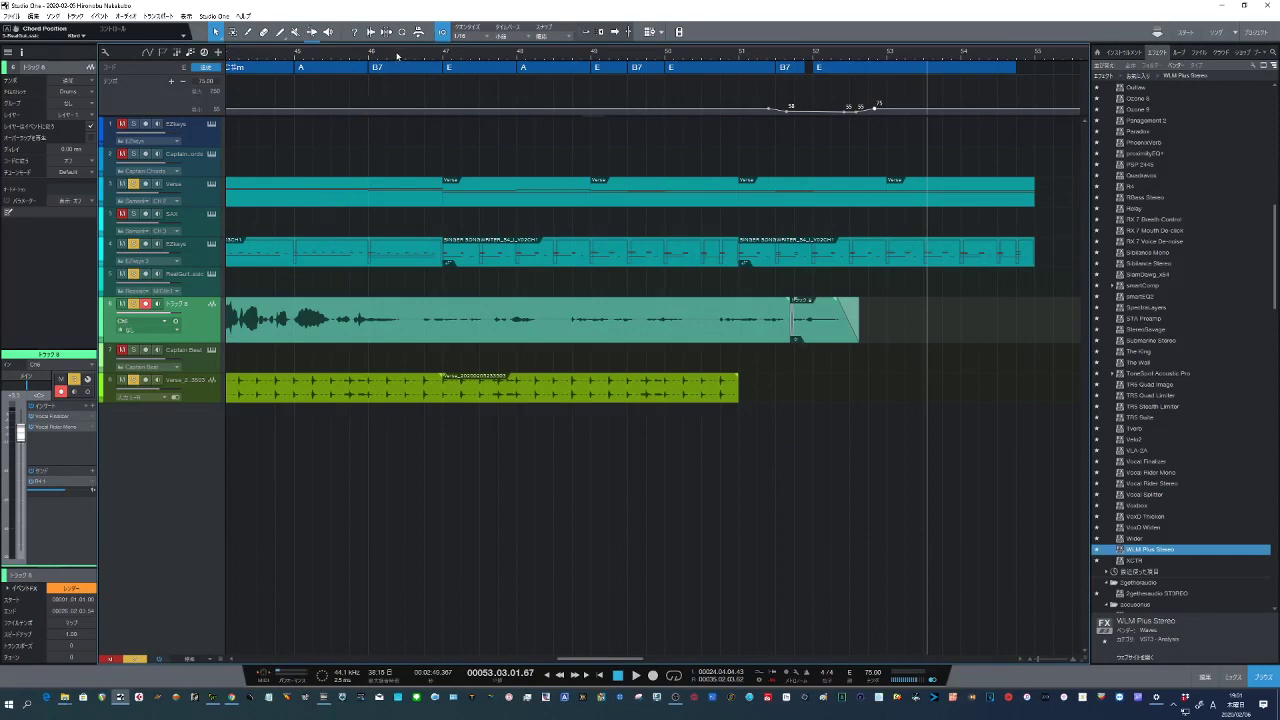
Step: Place the playhead near bar 34, solo the SAX track and open its part in the note editor
scroll(397, 55, down, 4)
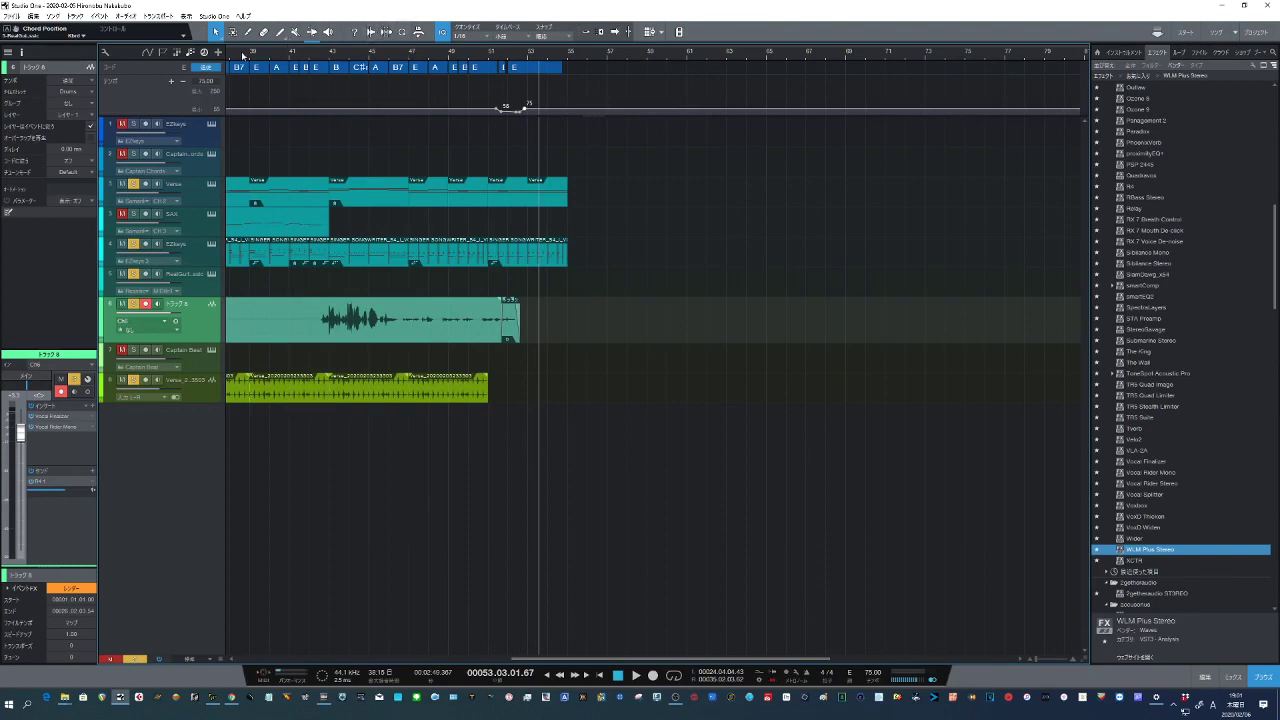
drag(235, 55, 445, 48)
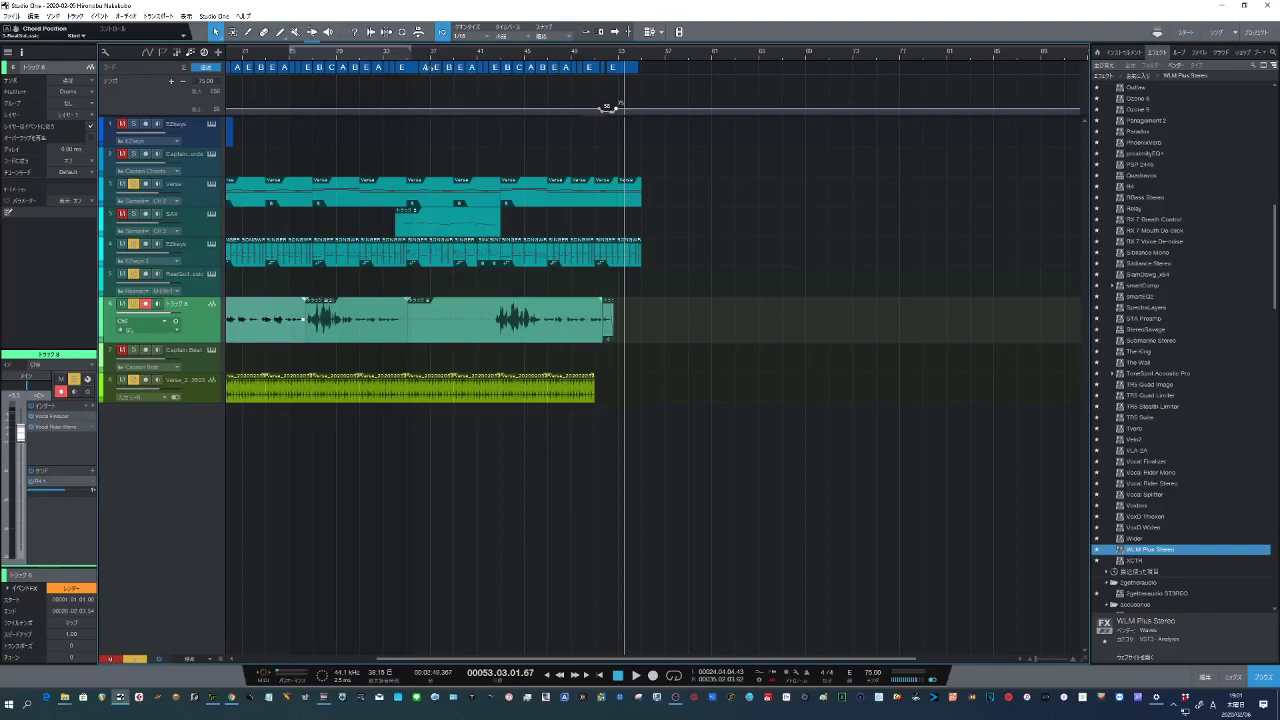
click(401, 55)
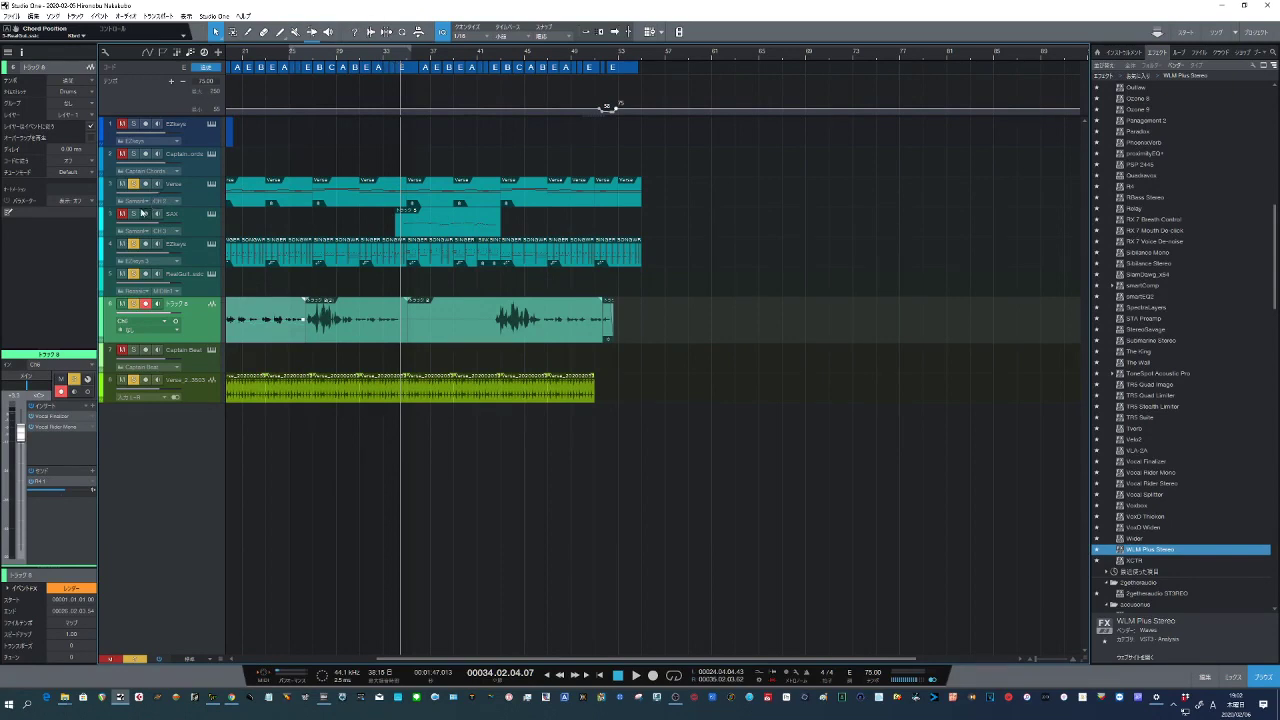
click(134, 213)
key(f)
double_click(468, 228)
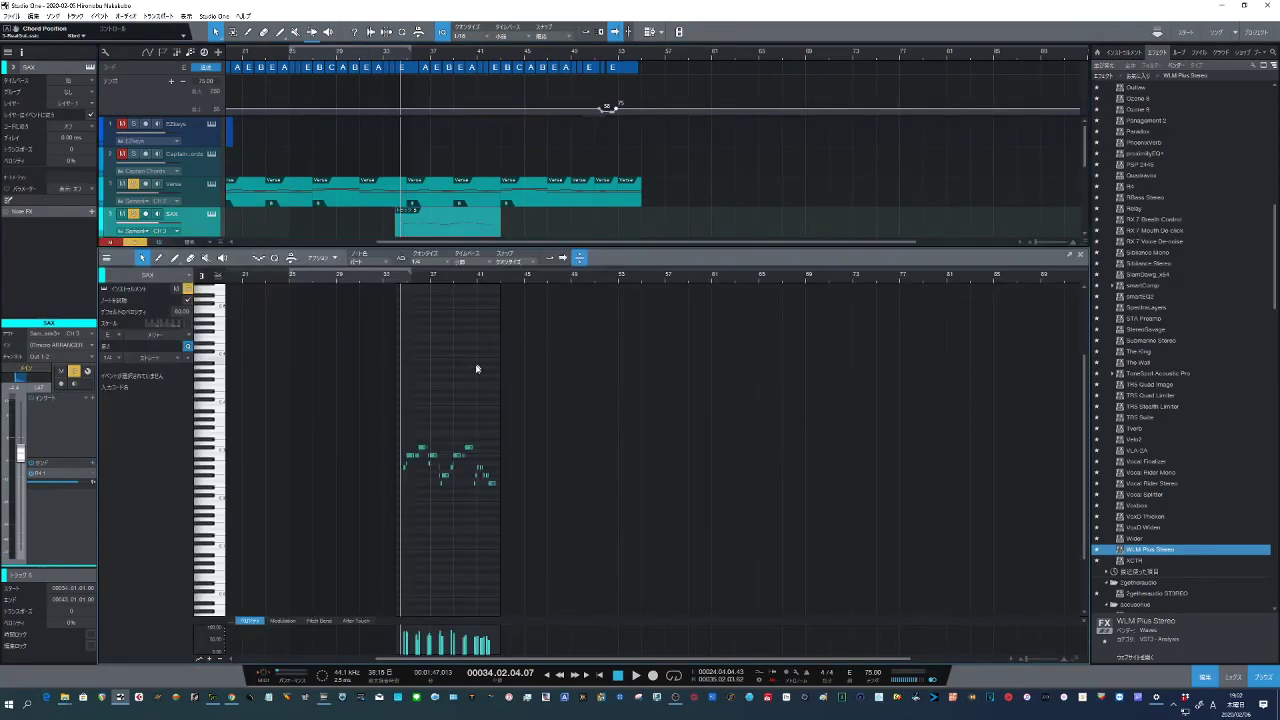
Step: Examine the notes of the SAX part up close and play it from just before bar 34
drag(447, 281, 526, 263)
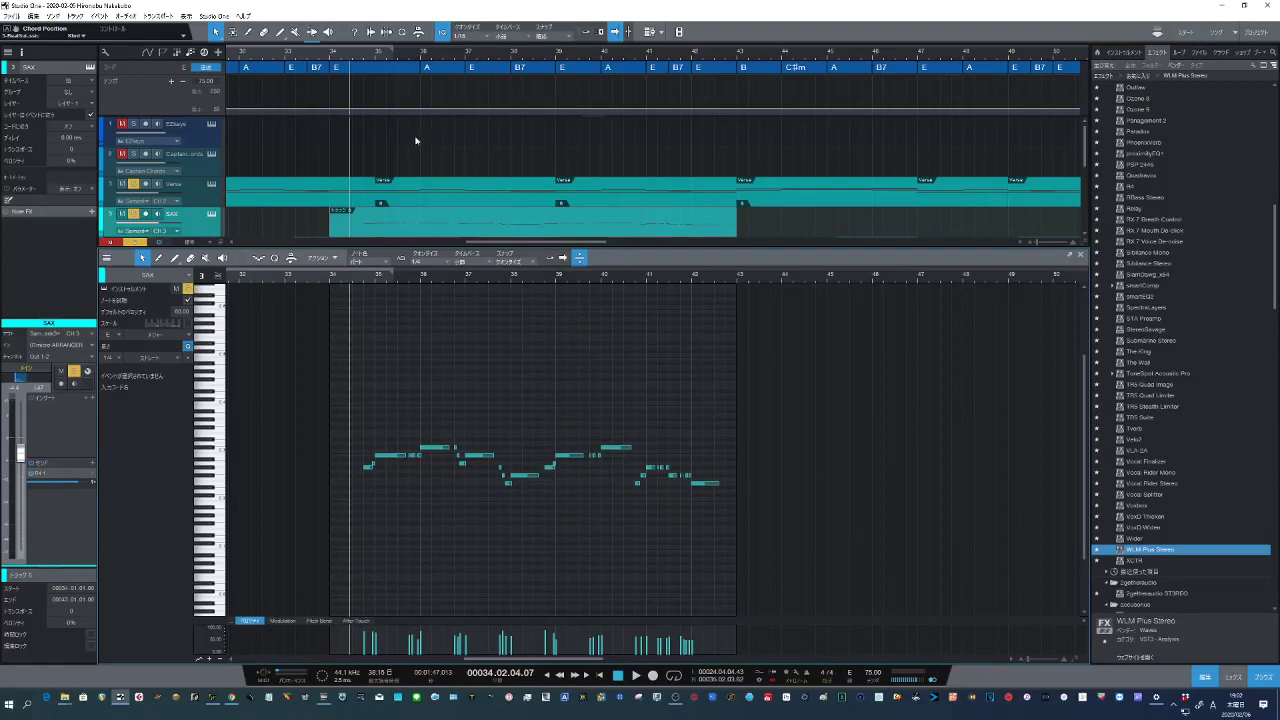
drag(404, 55, 406, 35)
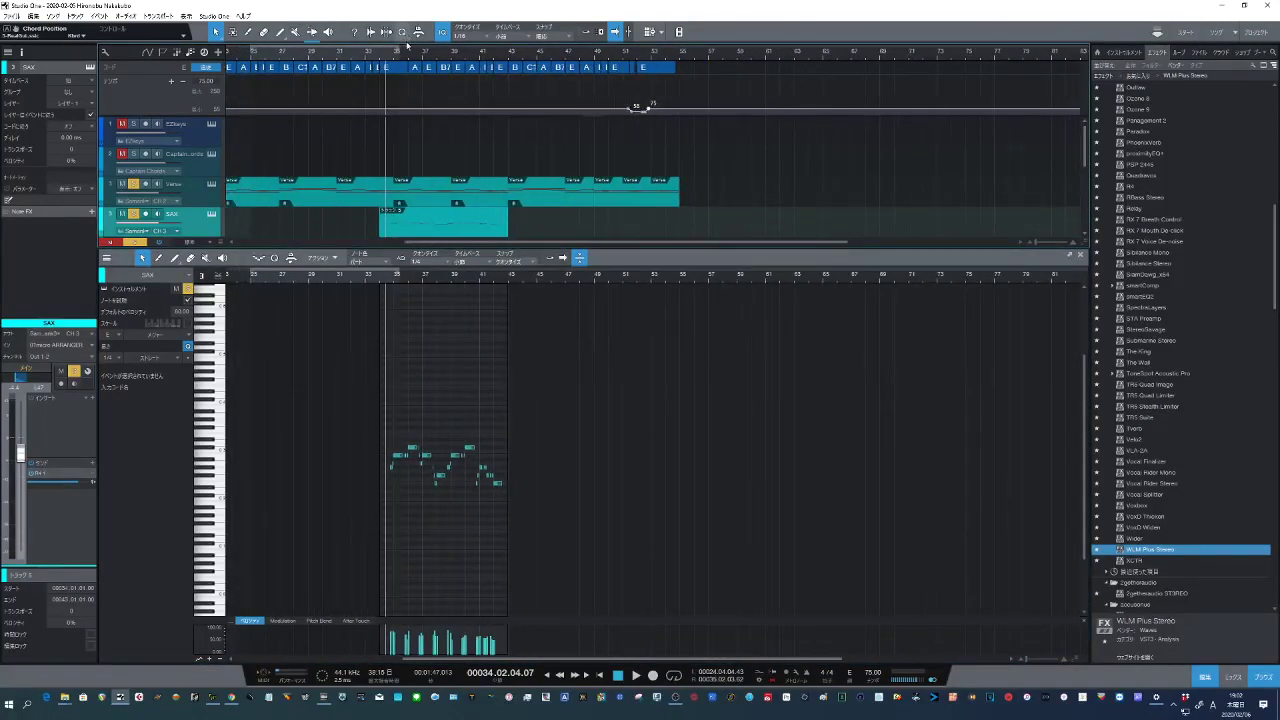
click(380, 55)
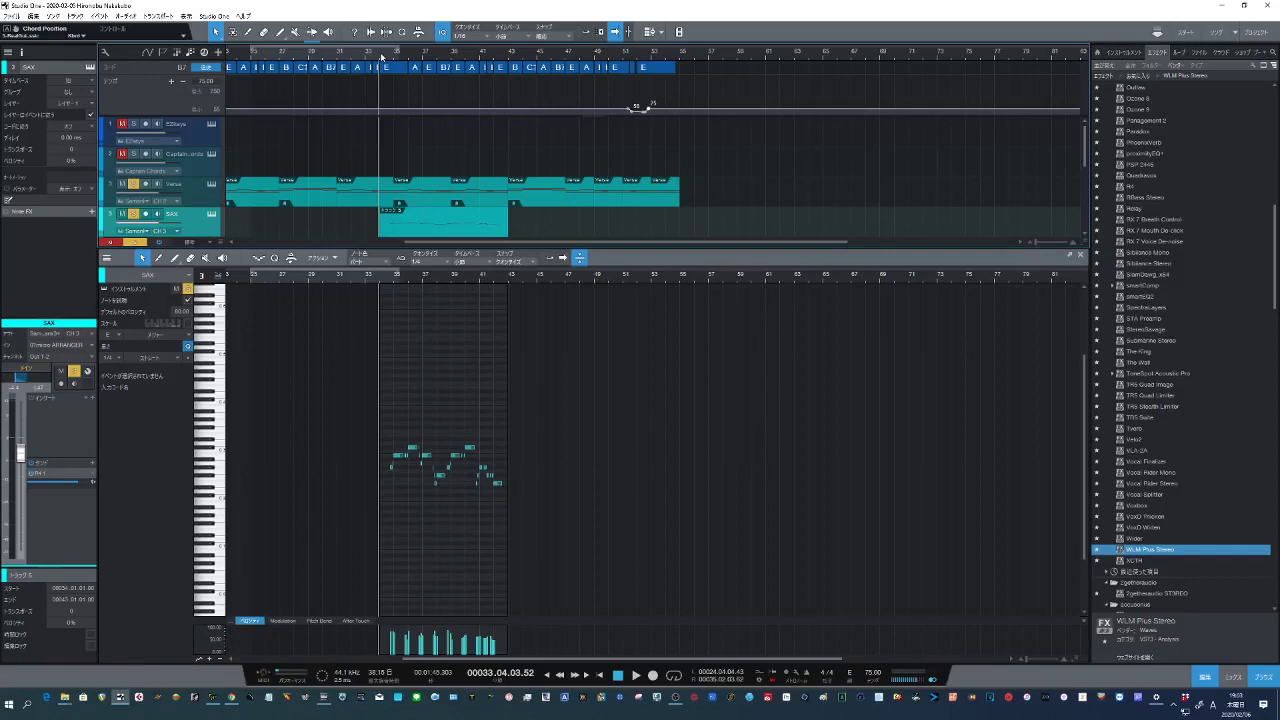
key(space)
click(373, 53)
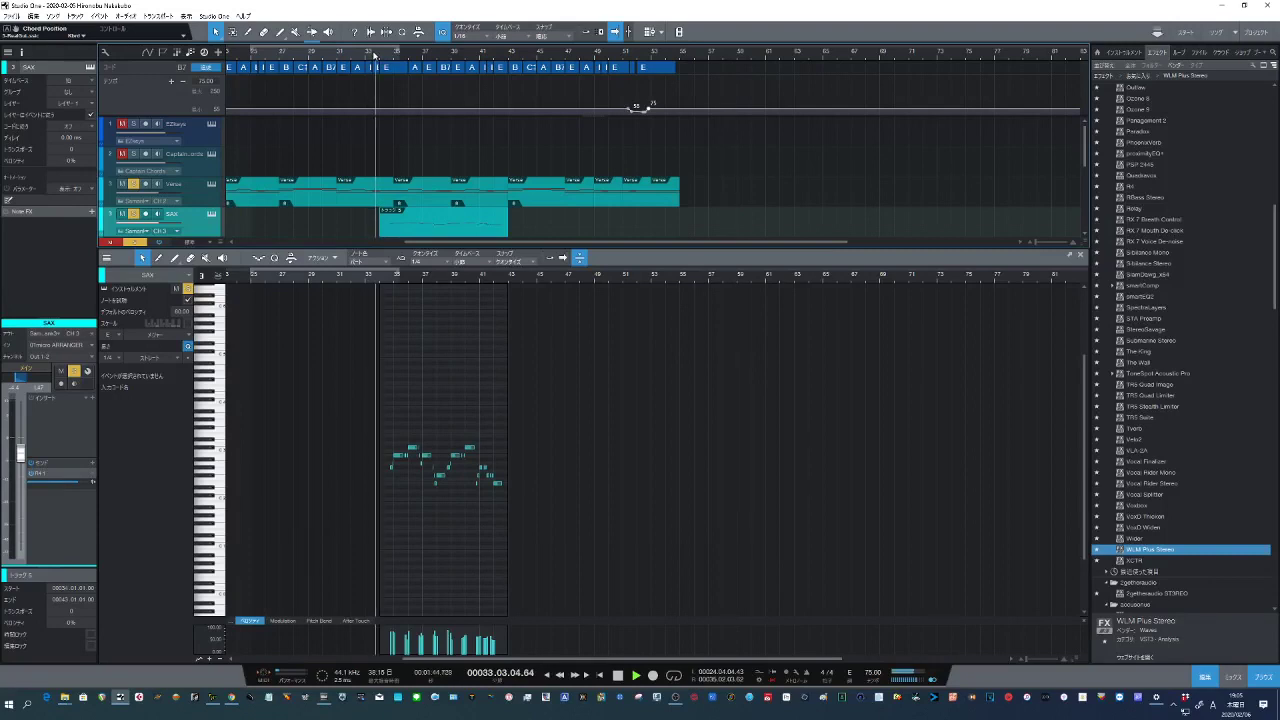